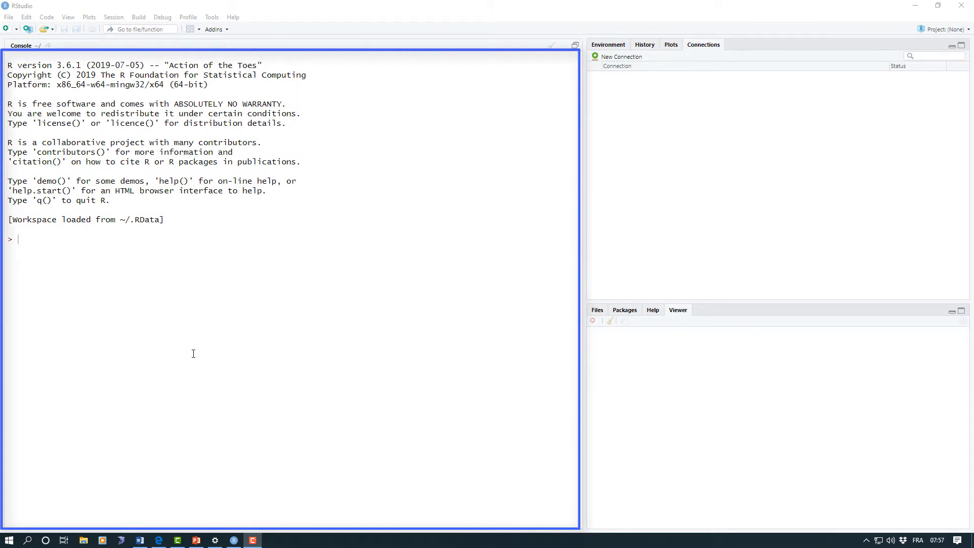
# Calculate 4+5 directly in the R console
pyautogui.click(26, 239)
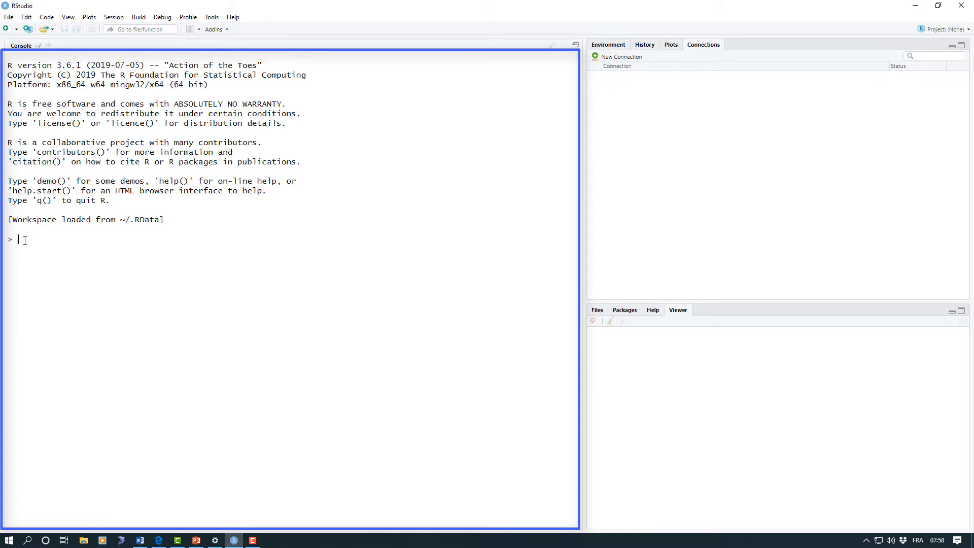
pyautogui.write('4')
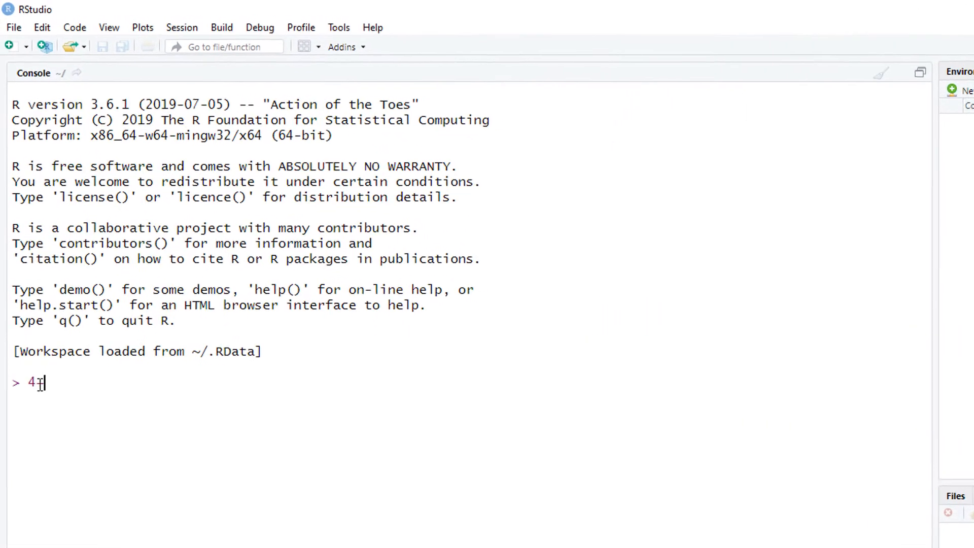
pyautogui.write('+5')
pyautogui.press('Return')
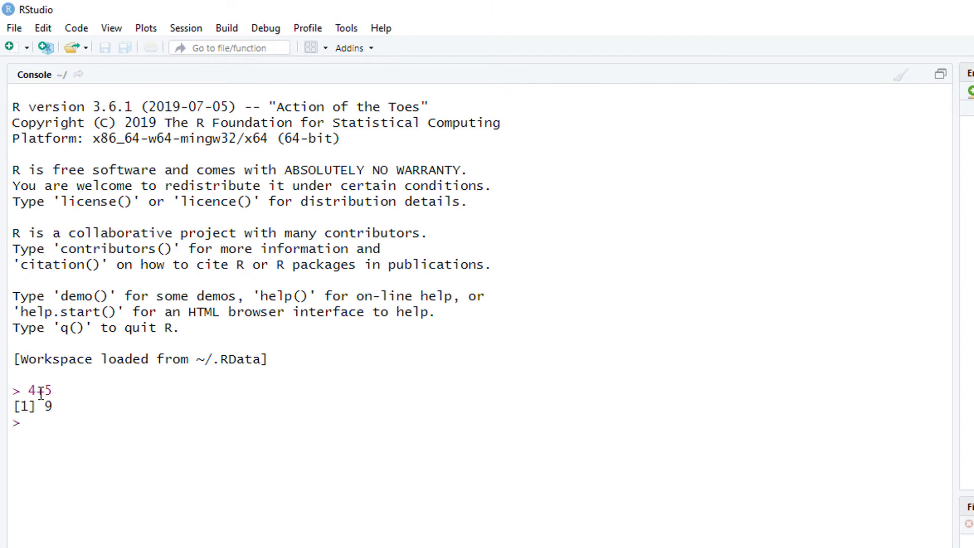
# Assign 10 to the variable x in the console and calculate x+3
pyautogui.write('x=10')
pyautogui.press('Return')
pyautogui.write('x+3')
pyautogui.press('Return')
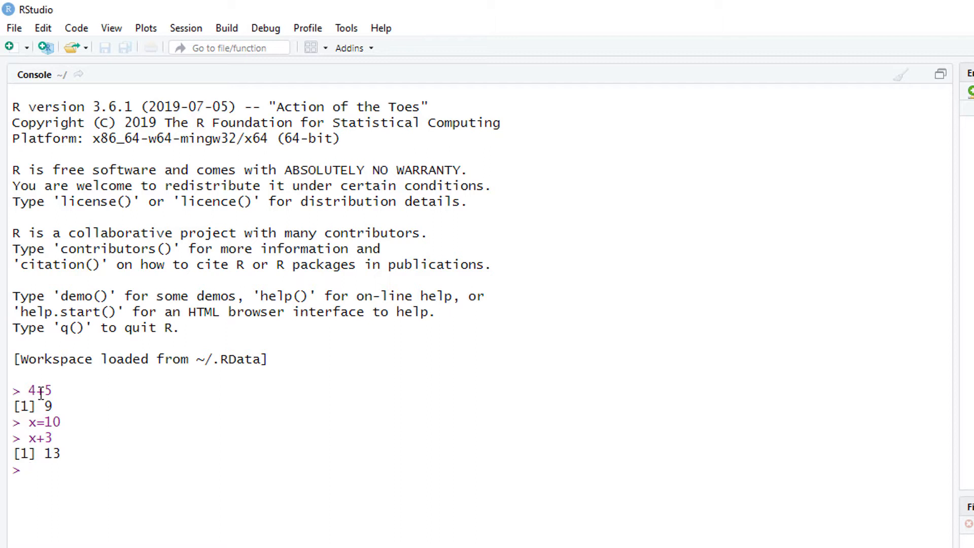
# Create a new R script and enter the comment "#Premier exercice" on its first line
pyautogui.click(14, 29)
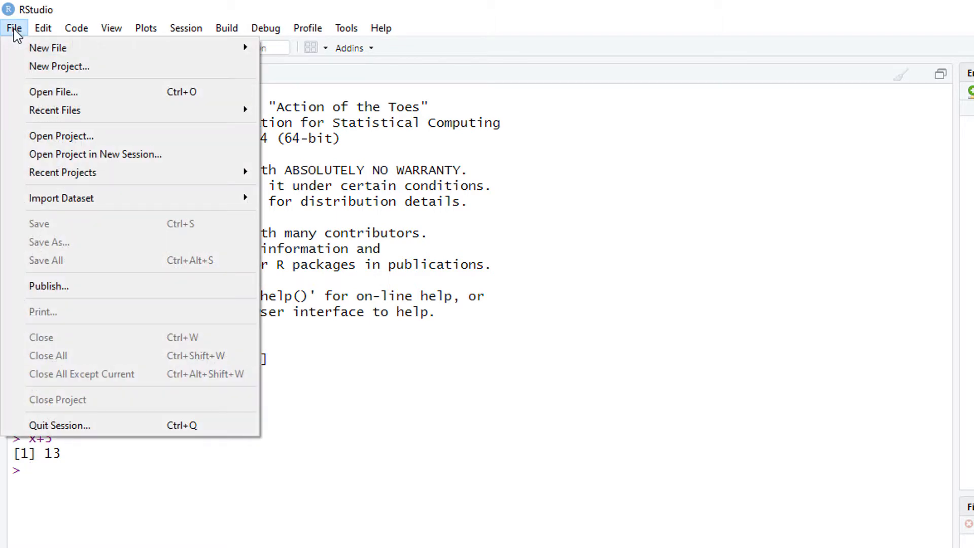
pyautogui.moveTo(40, 48)
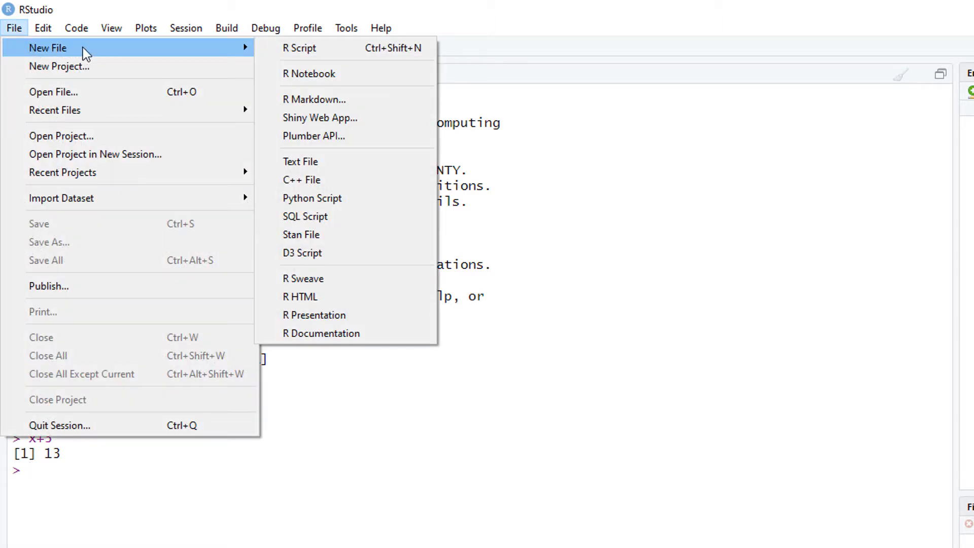
pyautogui.click(287, 49)
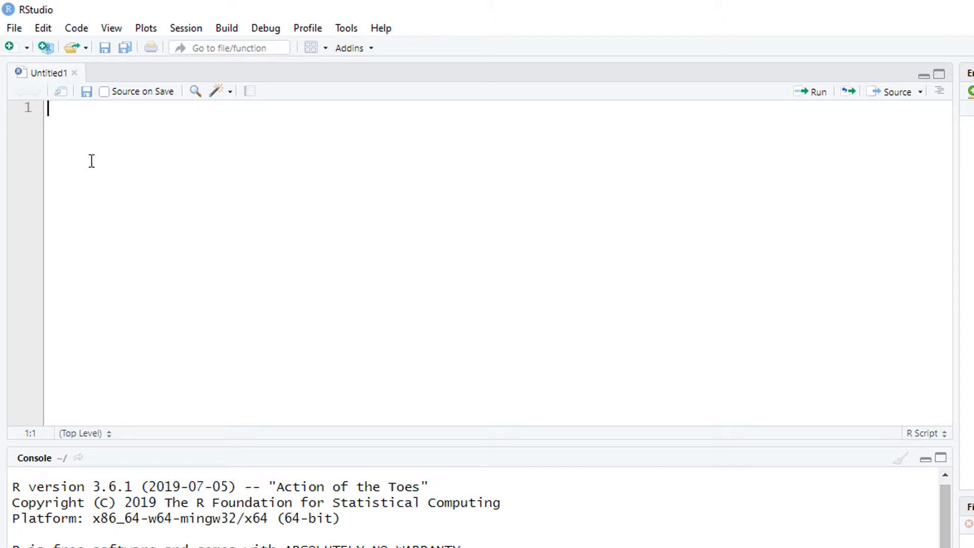
pyautogui.write('#Premier exercice')
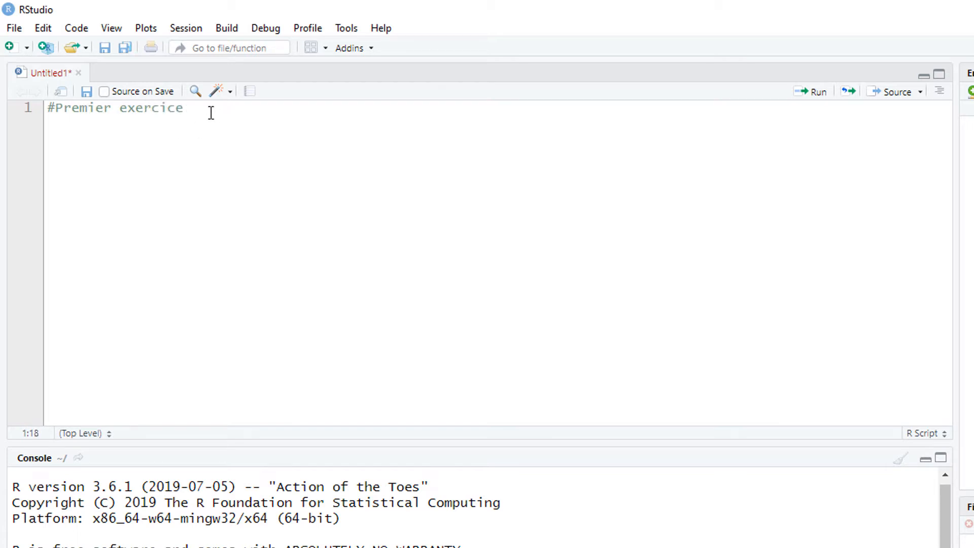
pyautogui.moveTo(184, 109); pyautogui.dragTo(47, 108)
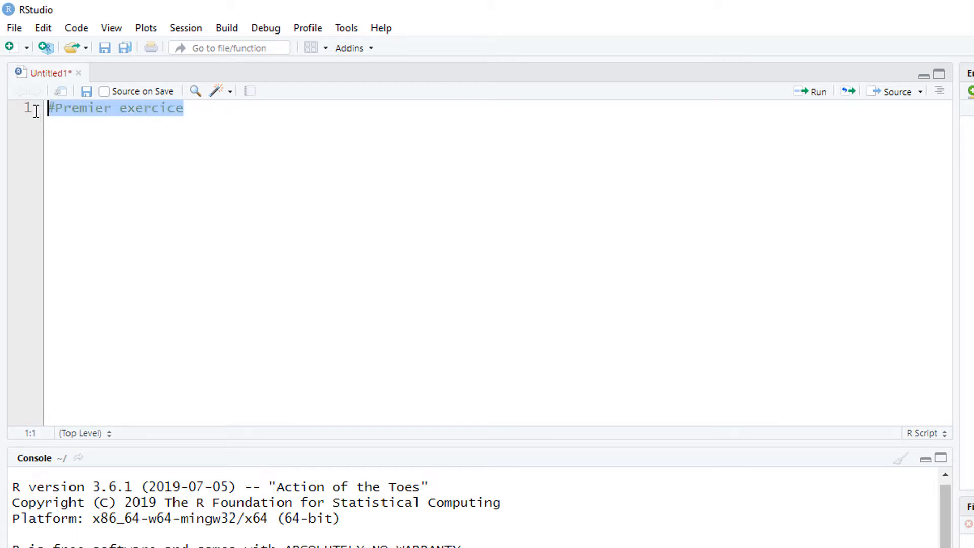
pyautogui.click(217, 112)
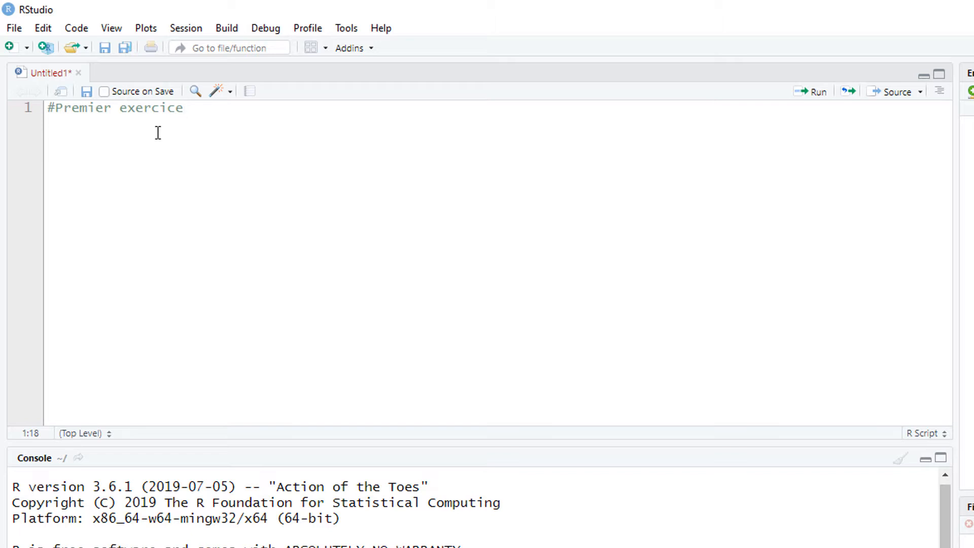
pyautogui.press('Return')
pyautogui.click(13, 27)
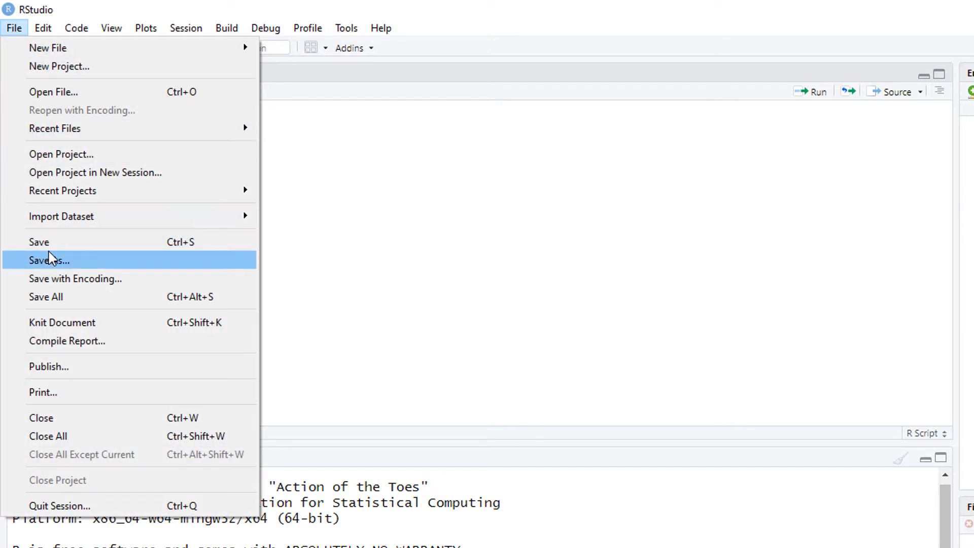
pyautogui.click(151, 177)
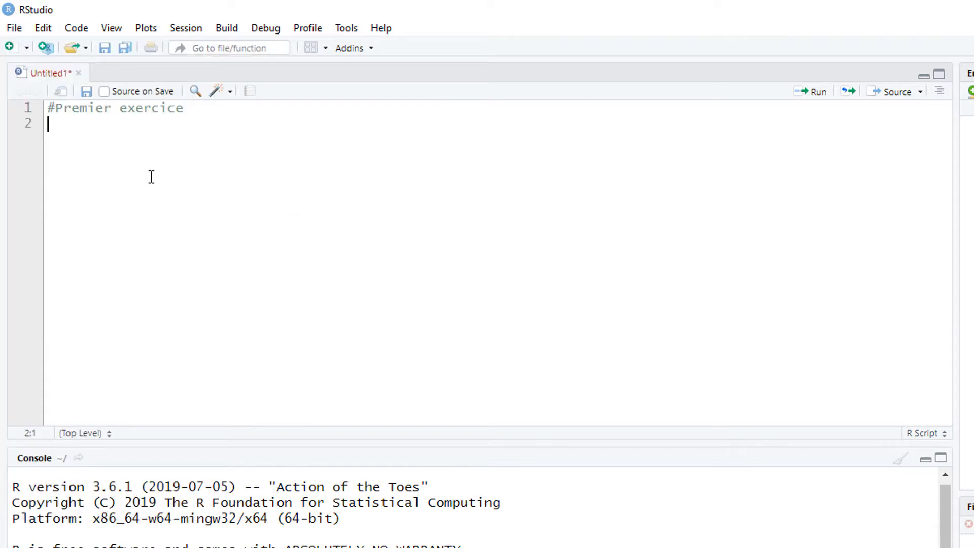
# Add 4+5 on line 2 of the script and run that line
pyautogui.write('4+5')
pyautogui.moveTo(96, 129); pyautogui.dragTo(46, 126)
pyautogui.click(84, 127)
pyautogui.keyDown('shift'); pyautogui.click(37, 123); pyautogui.keyUp('shift')
pyautogui.click(817, 106)
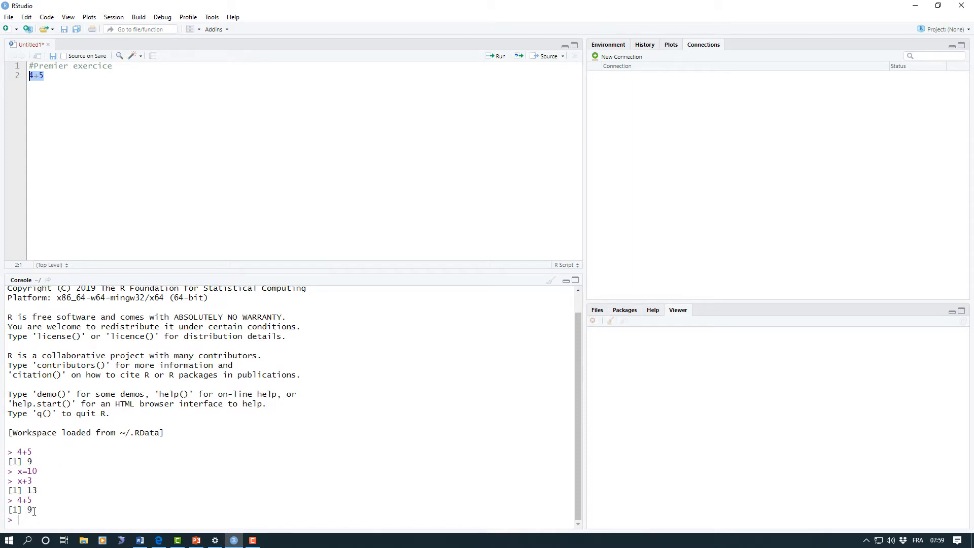
# Add the lines x=10 and x+7 below 4+5 in the script and run both together
pyautogui.click(55, 76)
pyautogui.write('x=')
pyautogui.write('10 ')
pyautogui.write('x+')
pyautogui.write('7')
pyautogui.hotkey('shift', 'Up')
pyautogui.hotkey('shift', 'Home')
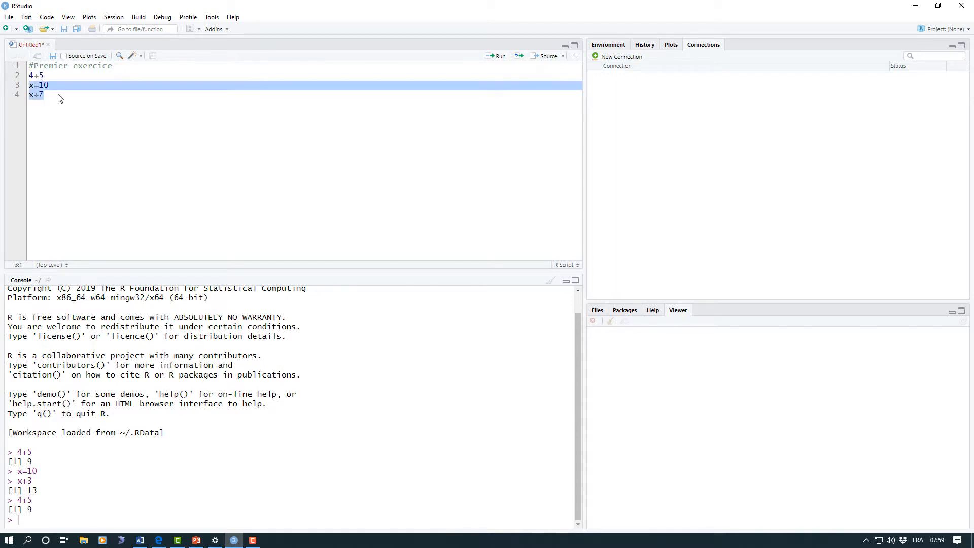
pyautogui.click(488, 61)
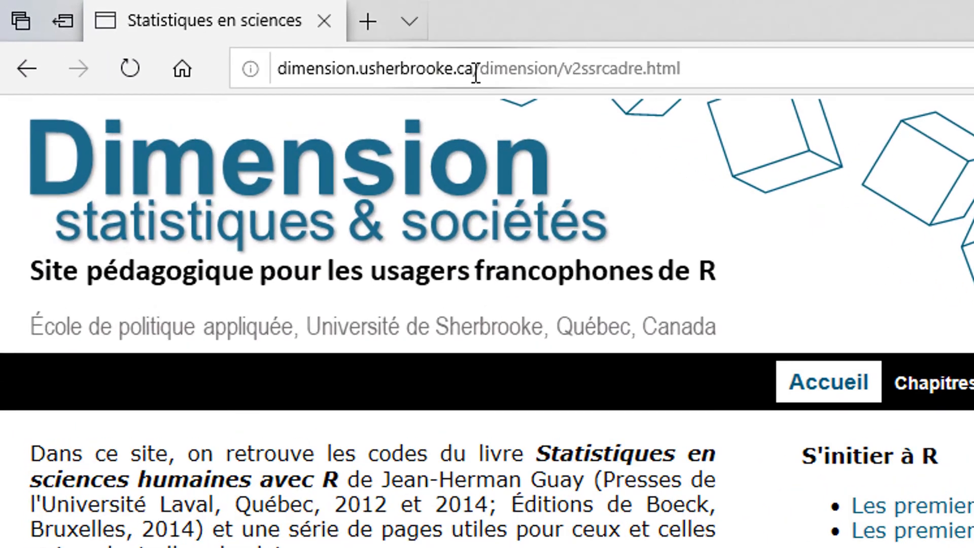
# In the browser, examine the Dimension site's address and the lists of R resources on its home page
pyautogui.moveTo(476, 71); pyautogui.dragTo(273, 71)
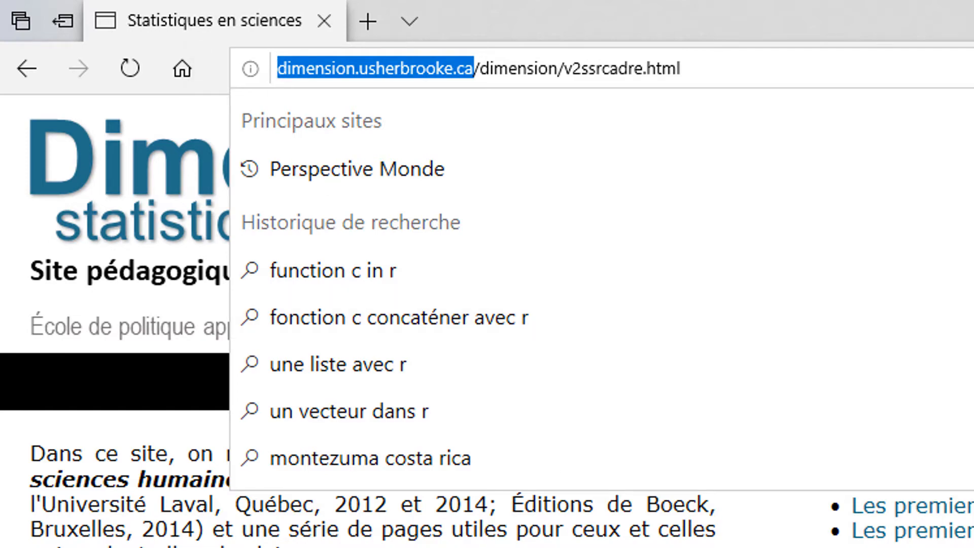
pyautogui.press('Escape')
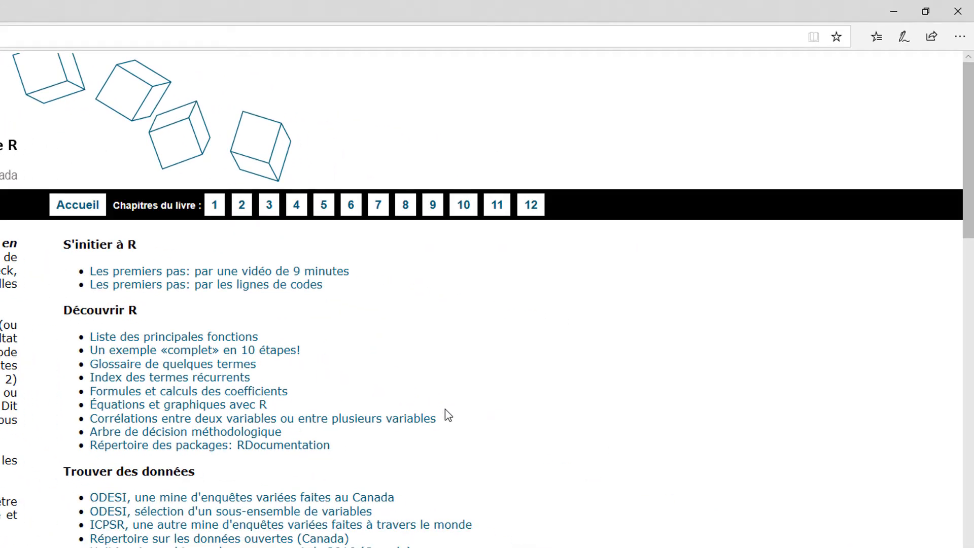
pyautogui.scroll(-4, 421, 426)
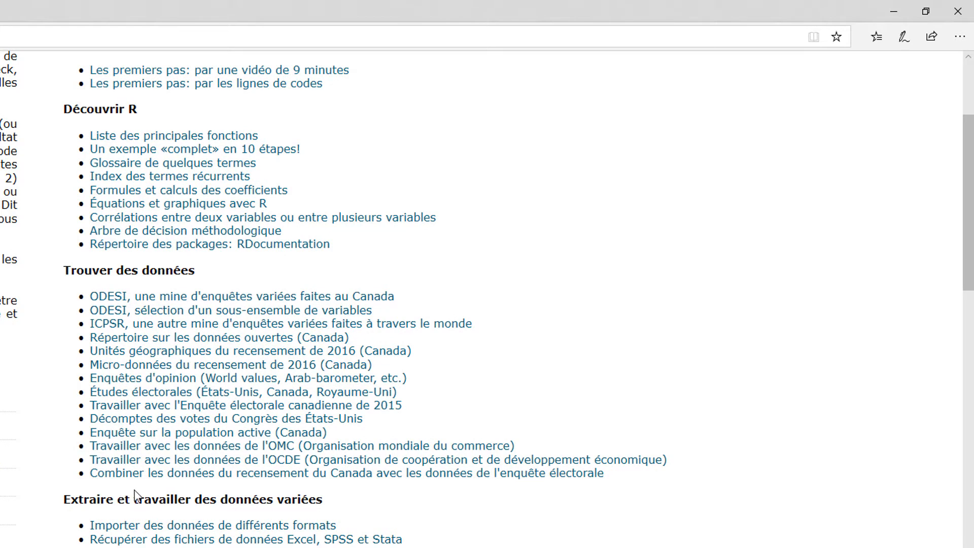
pyautogui.scroll(-4, 428, 501)
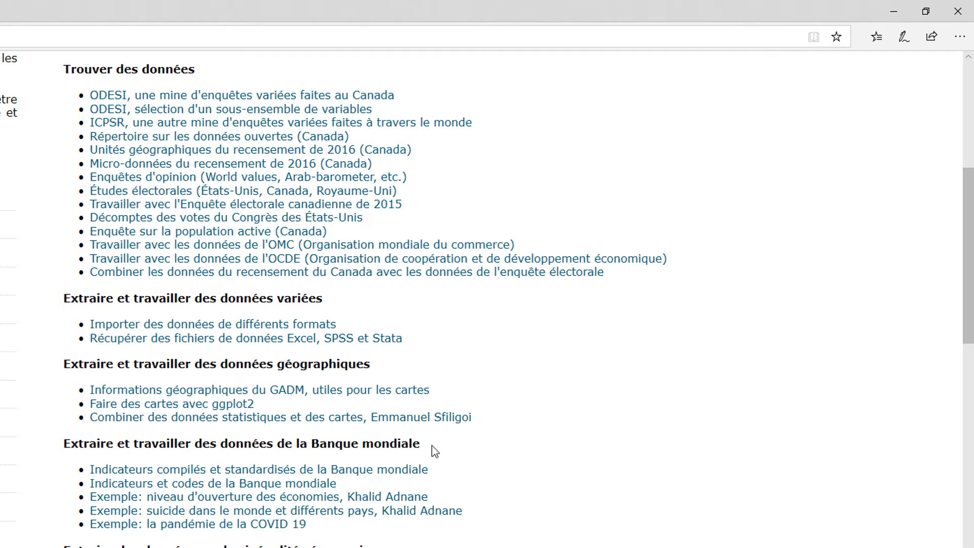
pyautogui.scroll(-4, 358, 503)
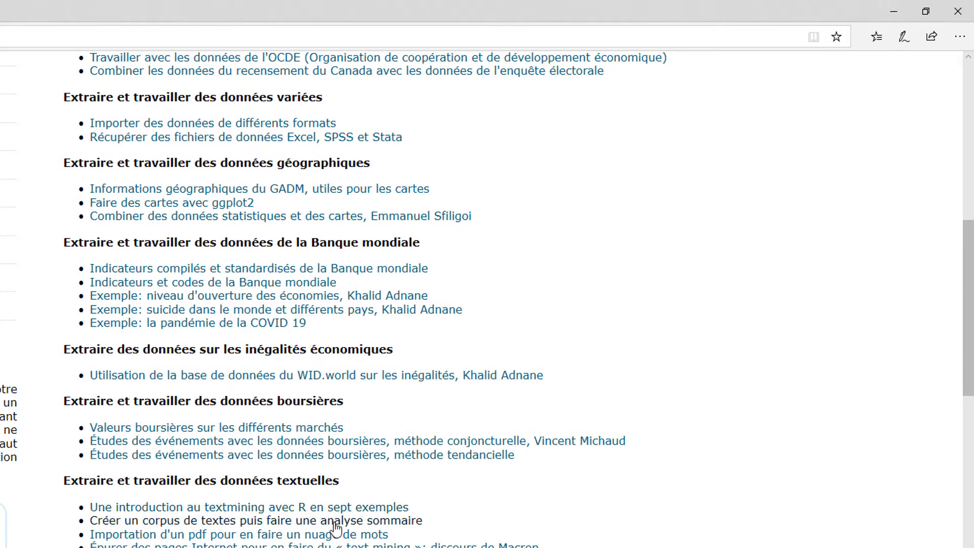
pyautogui.scroll(-6, 334, 525)
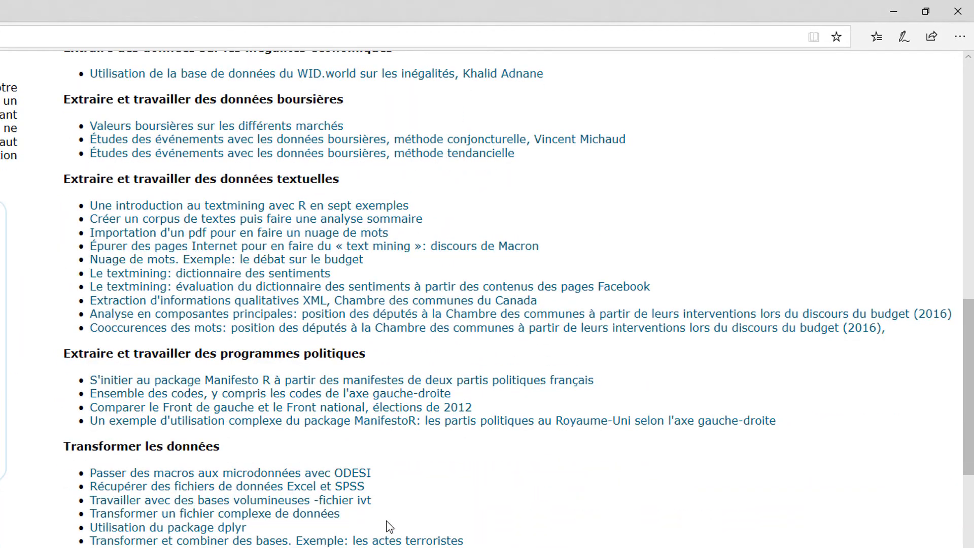
pyautogui.scroll(-6, 393, 520)
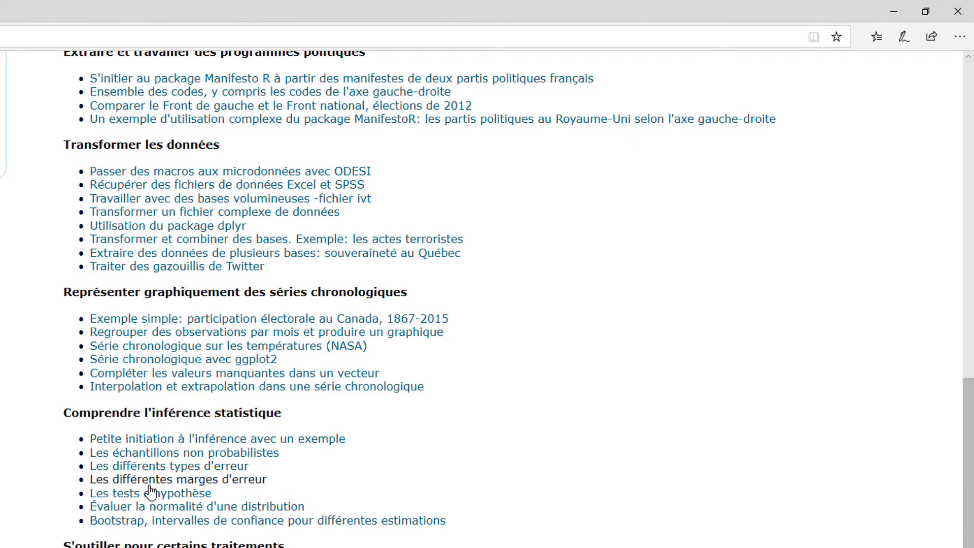
pyautogui.scroll(-2, 287, 455)
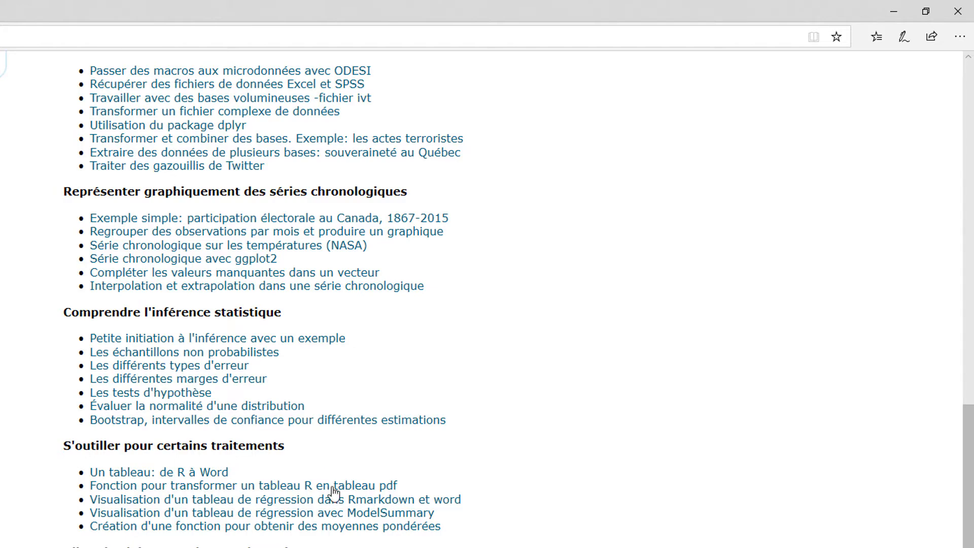
pyautogui.scroll(20, 332, 492)
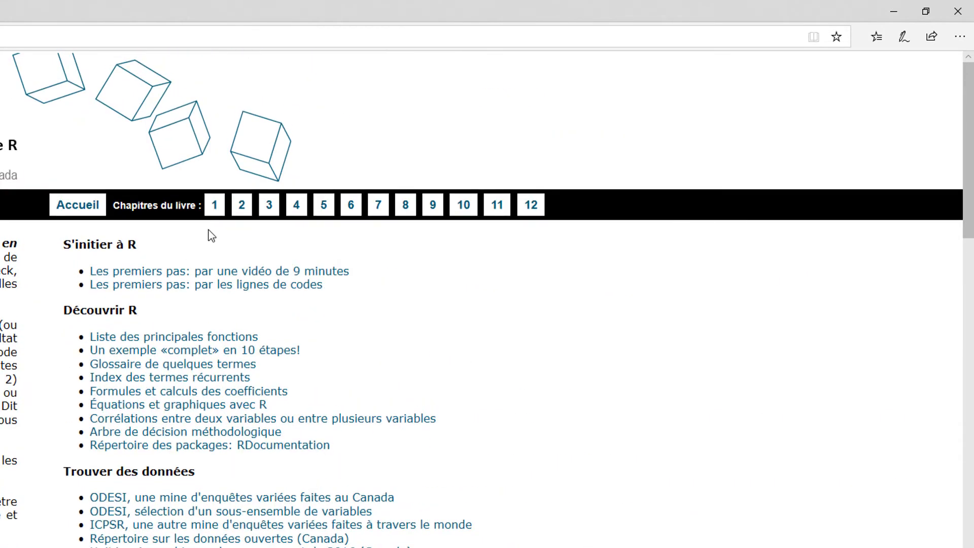
# Open chapter 2, copy its code block importing ex1.csv and tabulating vote and revenu, and paste it below the comment in the RStudio script
pyautogui.click(241, 206)
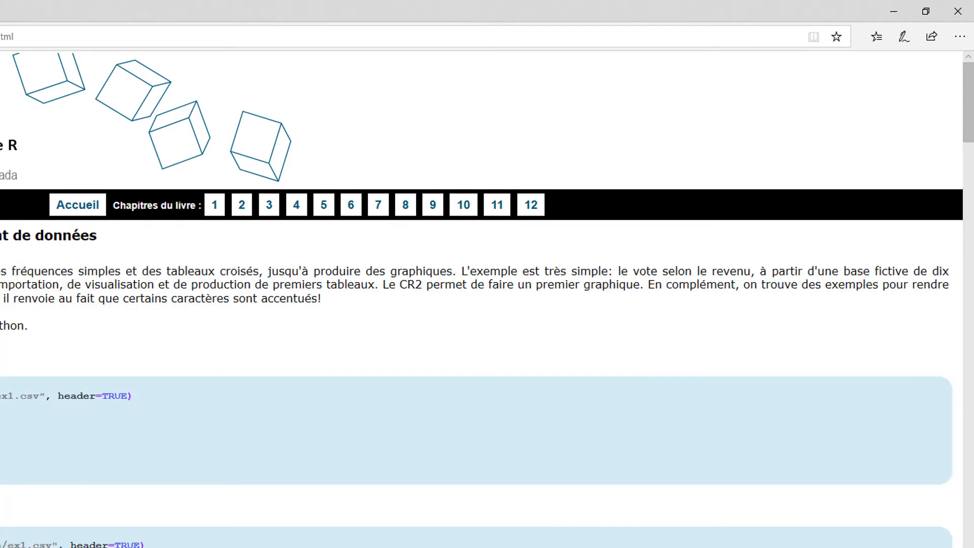
pyautogui.moveTo(95, 470); pyautogui.dragTo(24, 390)
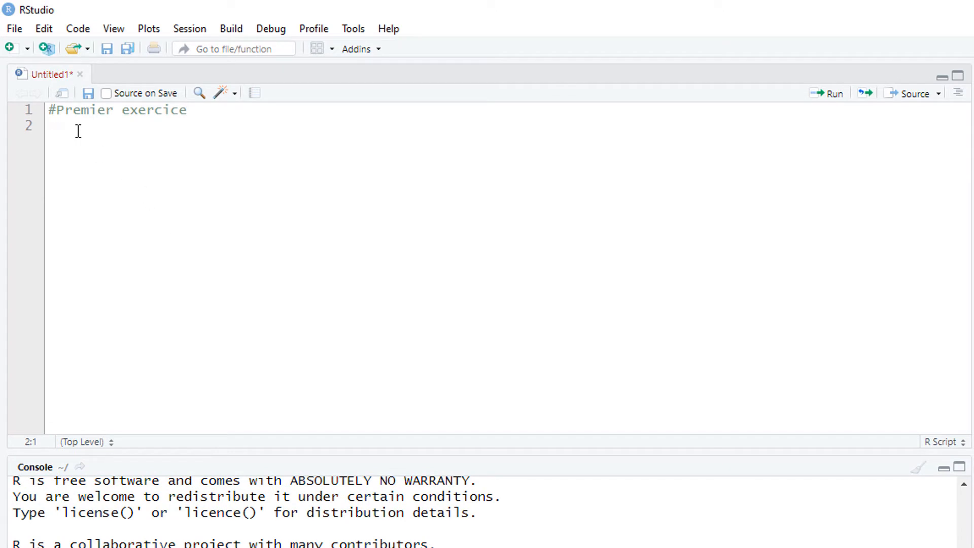
pyautogui.write('base=read.csv2("http://dimension.usherbrooke.ca/voute/ex1.csv", header=TRUE) base table(base$vote) table(base$revenu) table(base$vote,base$revenu) names(base) dim(base)')
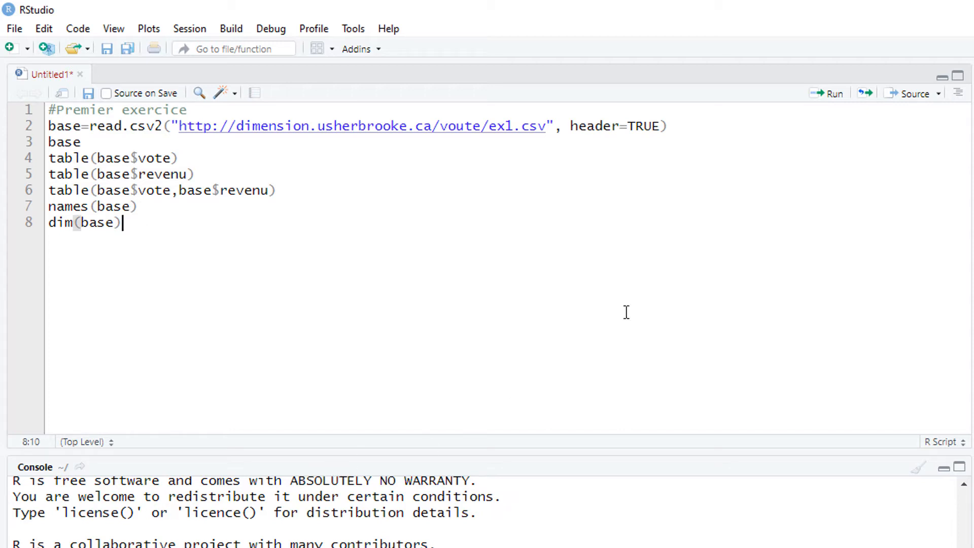
# Examine the parts of the import line: the read.csv2 function, its parentheses, the quoted ex1.csv address and the header=TRUE argument
pyautogui.moveTo(686, 124); pyautogui.dragTo(35, 130)
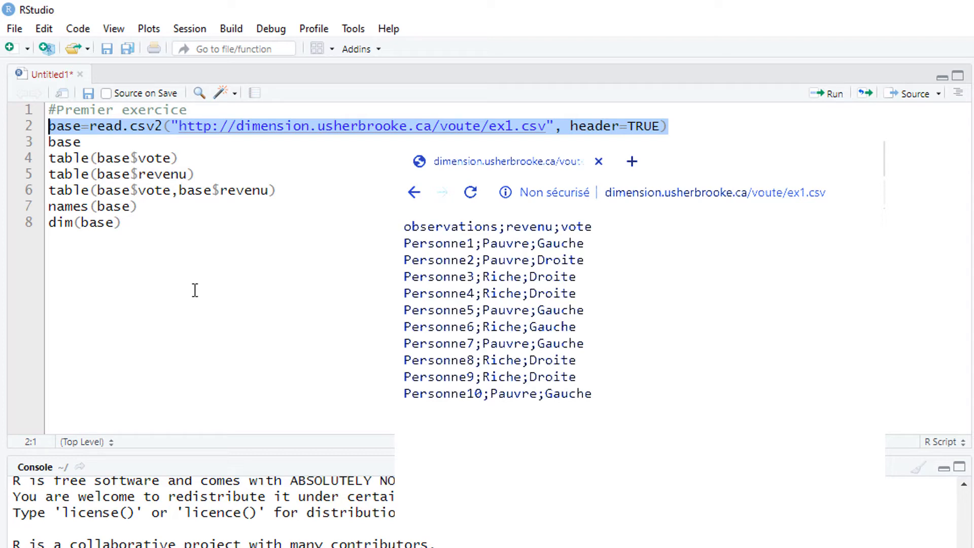
pyautogui.moveTo(162, 127); pyautogui.dragTo(88, 127)
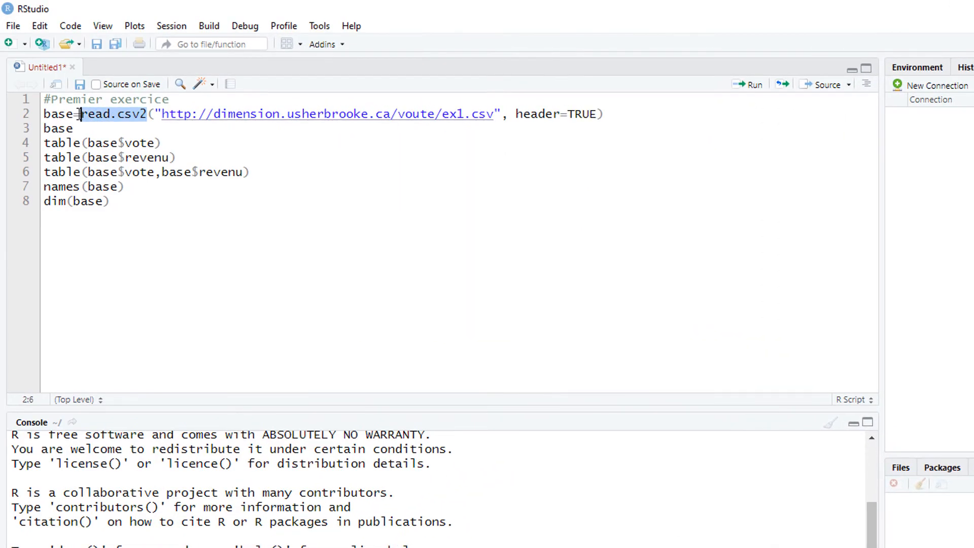
pyautogui.moveTo(80, 114)
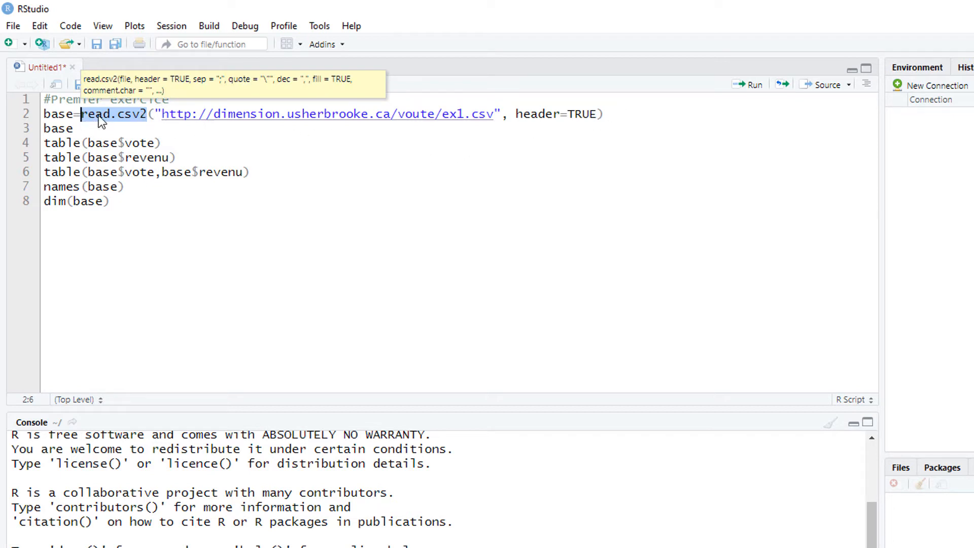
pyautogui.click(149, 113)
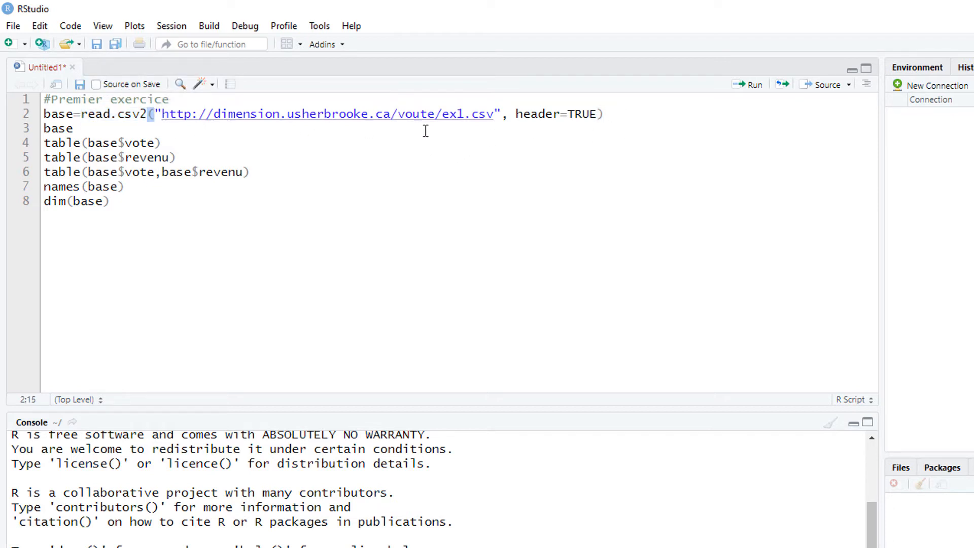
pyautogui.click(607, 115)
pyautogui.click(597, 114)
pyautogui.moveTo(503, 114); pyautogui.dragTo(156, 113)
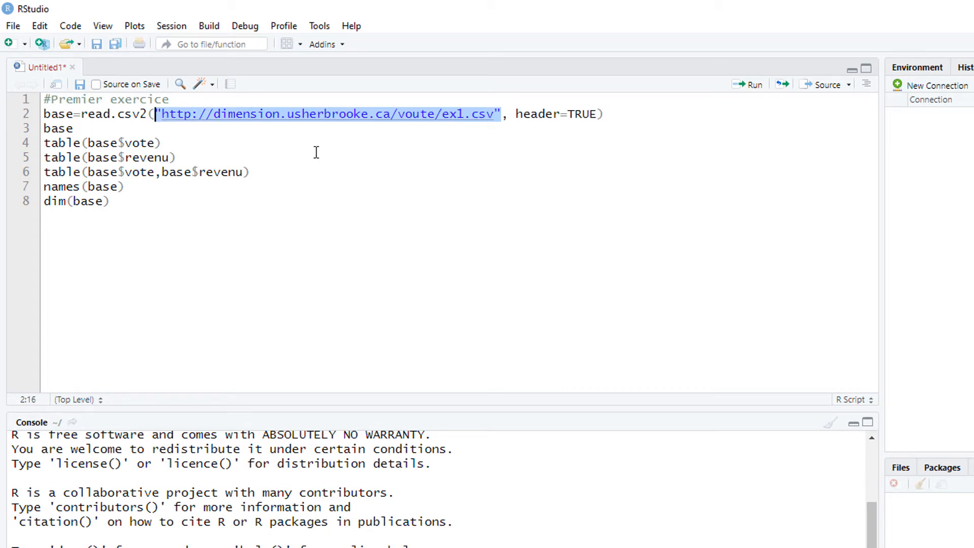
pyautogui.keyDown('shift'); pyautogui.click(443, 115); pyautogui.keyUp('shift')
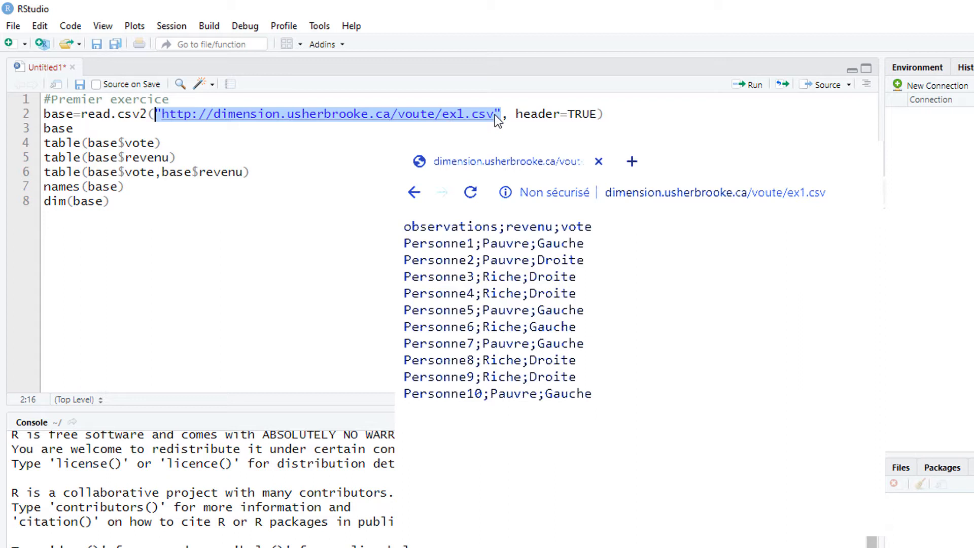
pyautogui.click(590, 115)
pyautogui.moveTo(572, 116); pyautogui.dragTo(516, 116)
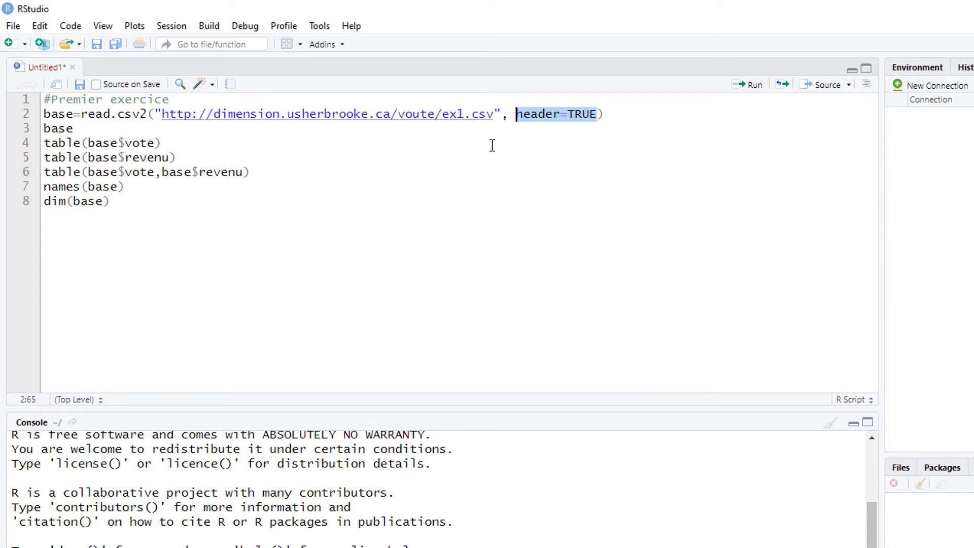
# Run the script's read.csv2 line to import ex1.csv into base
pyautogui.click(628, 119)
pyautogui.moveTo(628, 119); pyautogui.dragTo(7, 123)
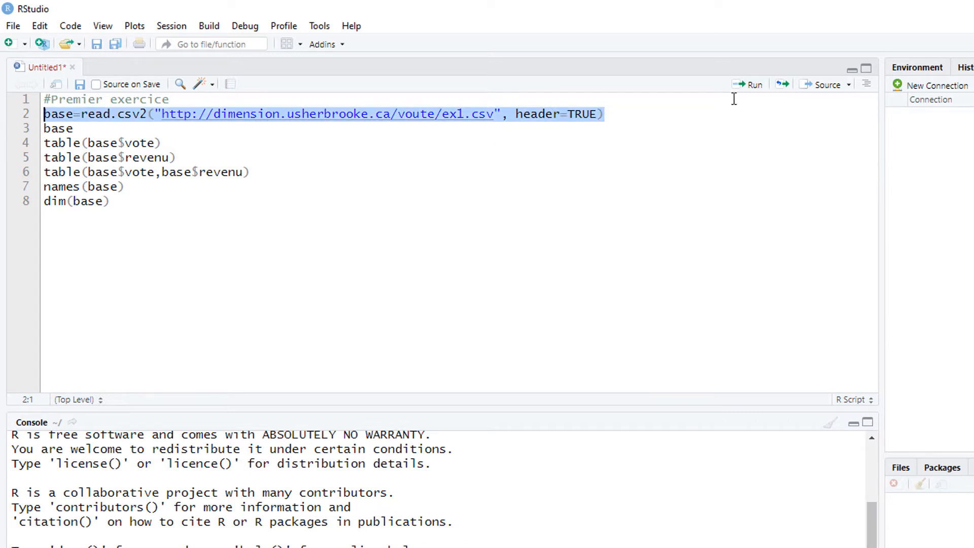
pyautogui.click(756, 87)
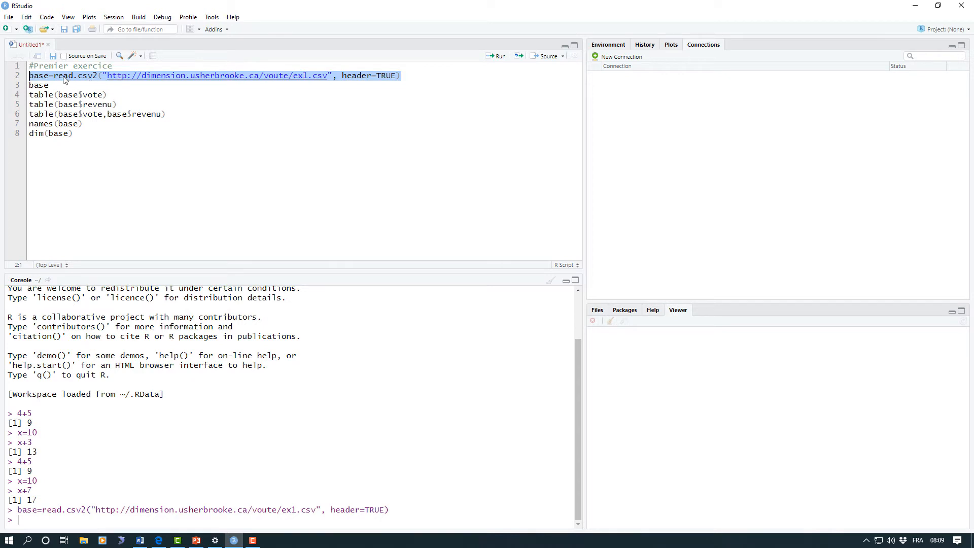
# Run the script line containing only base to print the imported dataset in the console
pyautogui.click(49, 78)
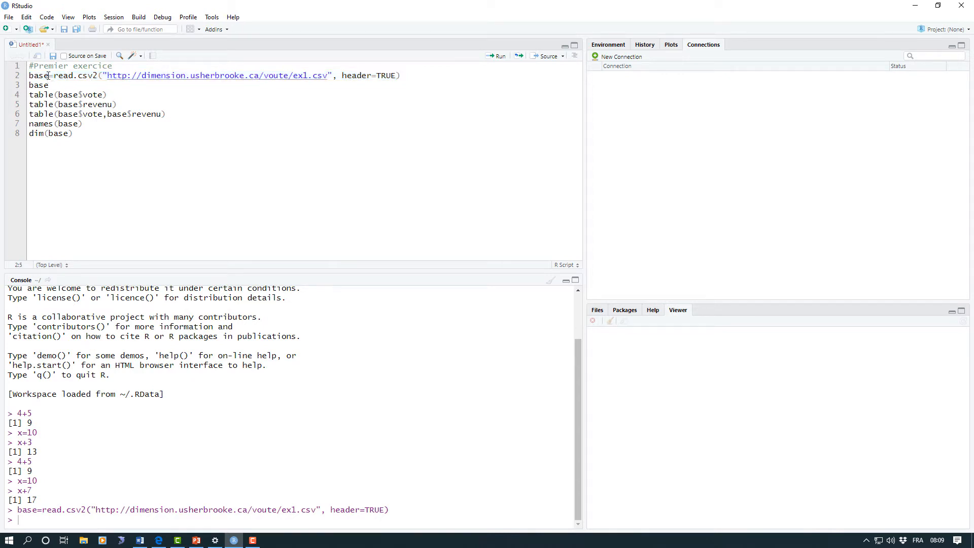
pyautogui.moveTo(48, 77); pyautogui.dragTo(29, 75)
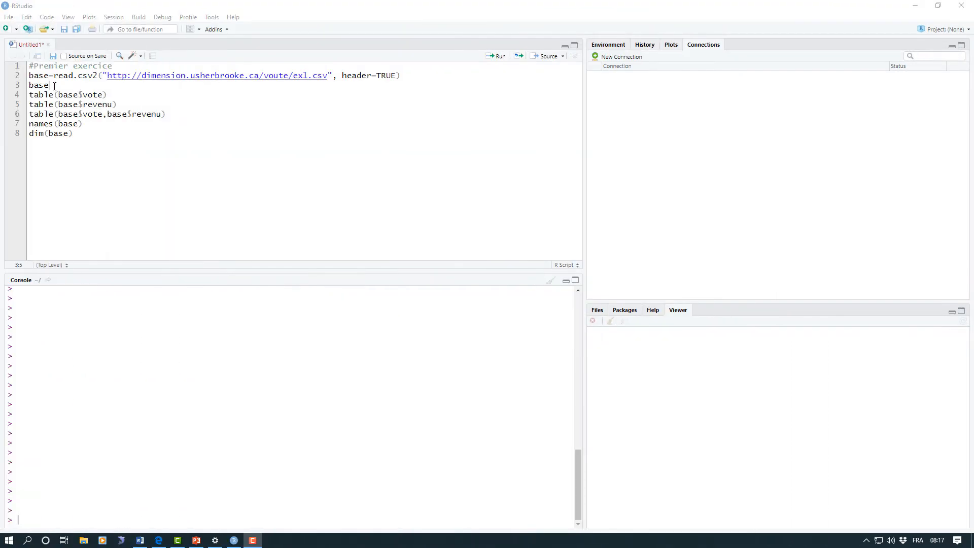
pyautogui.moveTo(55, 87); pyautogui.dragTo(29, 86)
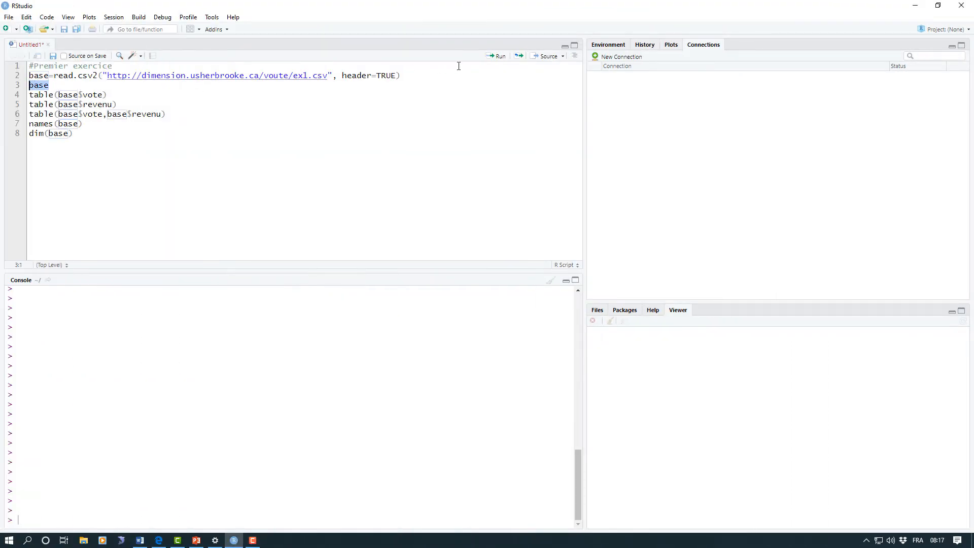
pyautogui.click(499, 57)
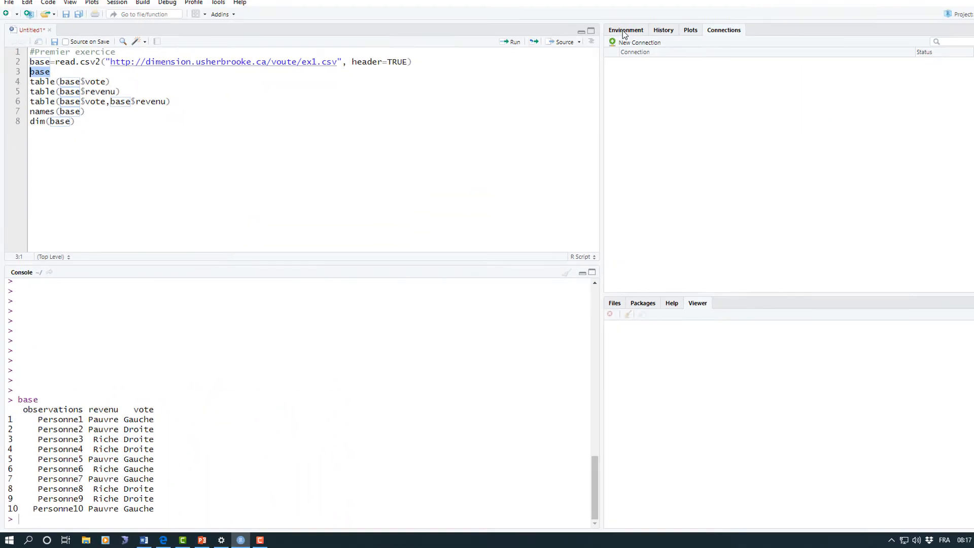
# Open the base data frame as a table from the environment's object list and return to the script
pyautogui.click(624, 31)
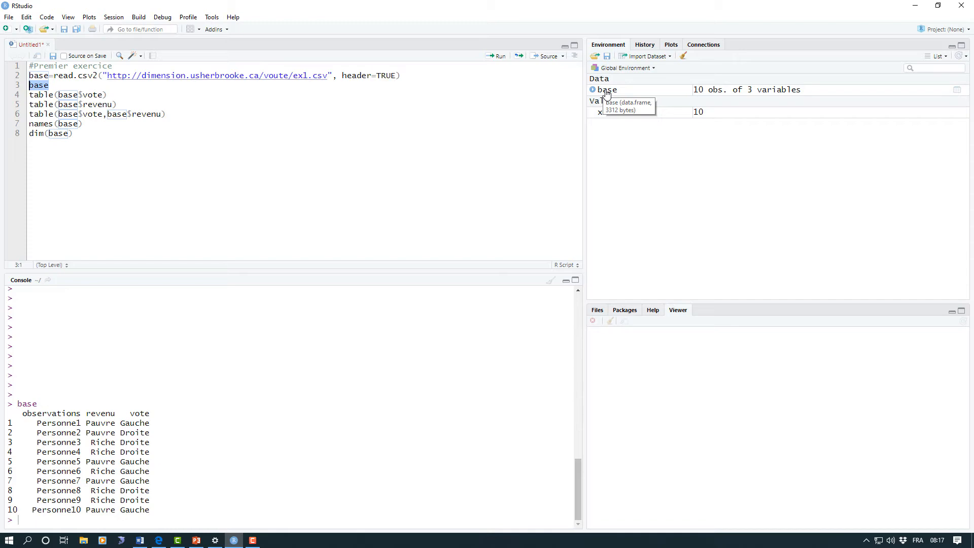
pyautogui.click(607, 90)
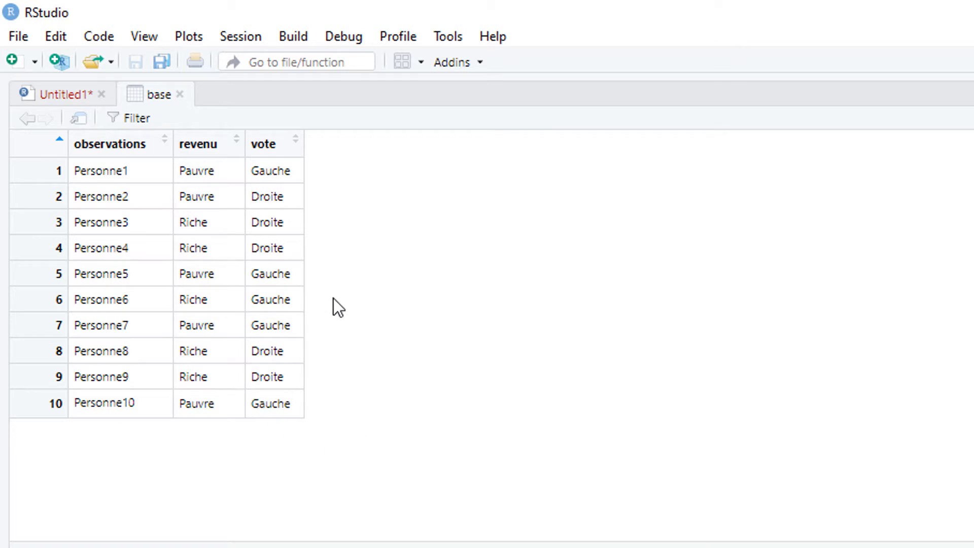
pyautogui.click(56, 100)
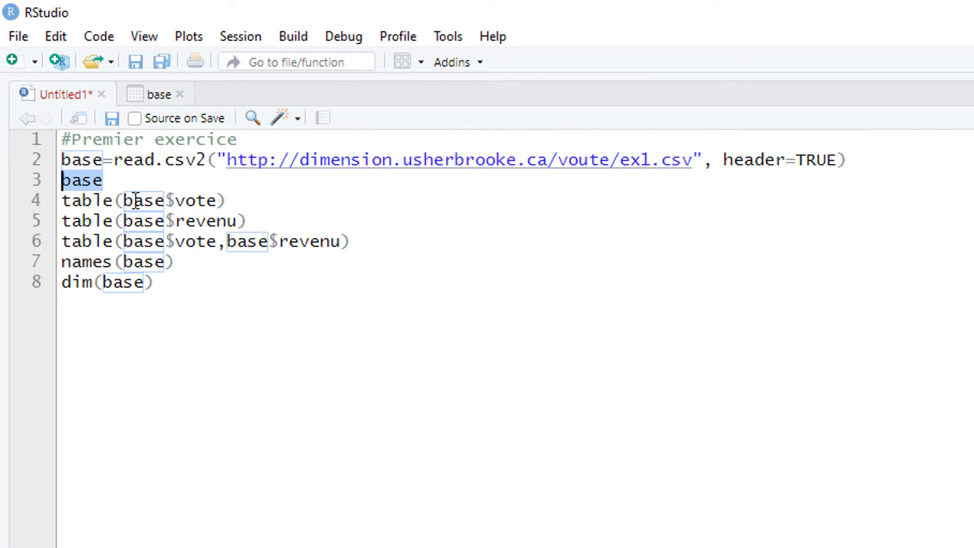
# Insert two blank lines between the base line and table(base$vote) in the script
pyautogui.click(131, 186)
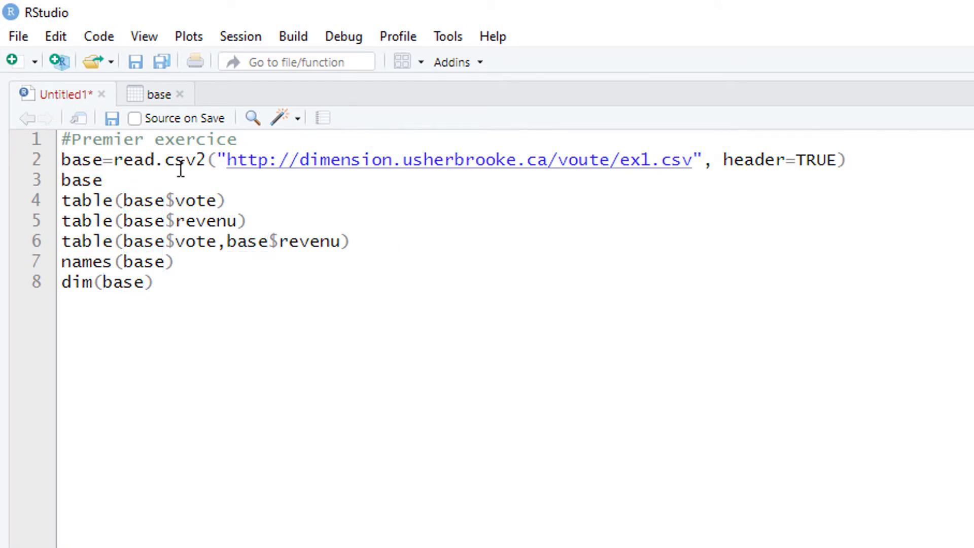
pyautogui.press('Return')
pyautogui.press('Return')
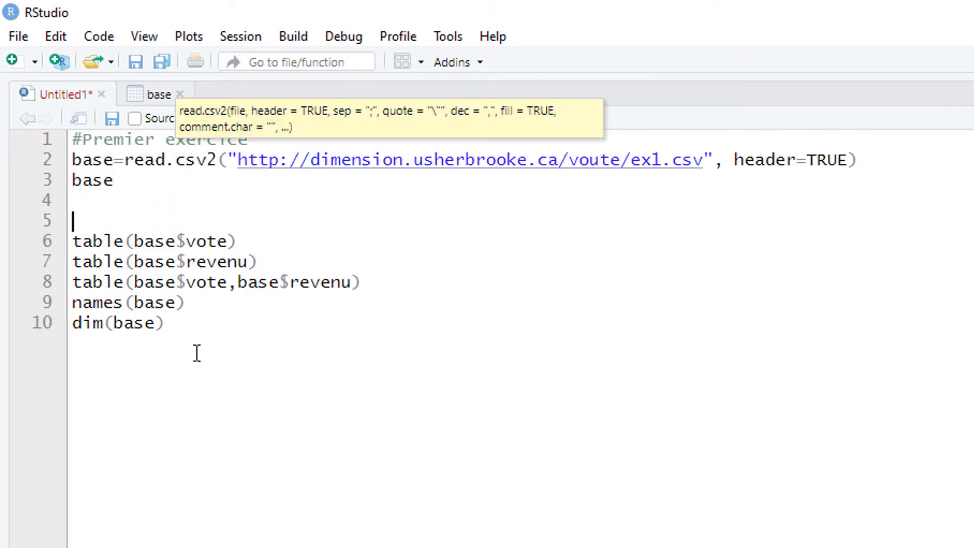
# Move dim(base) from the script's last line to line 3, replacing base, and run it
pyautogui.moveTo(184, 331); pyautogui.dragTo(70, 322)
pyautogui.hotkey('ctrl', 'c')
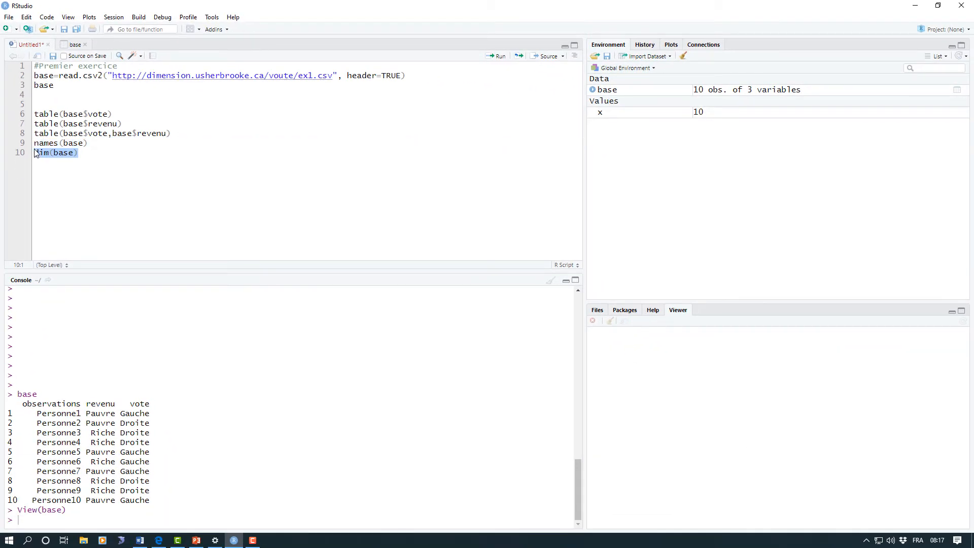
pyautogui.press('Delete')
pyautogui.doubleClick(45, 86)
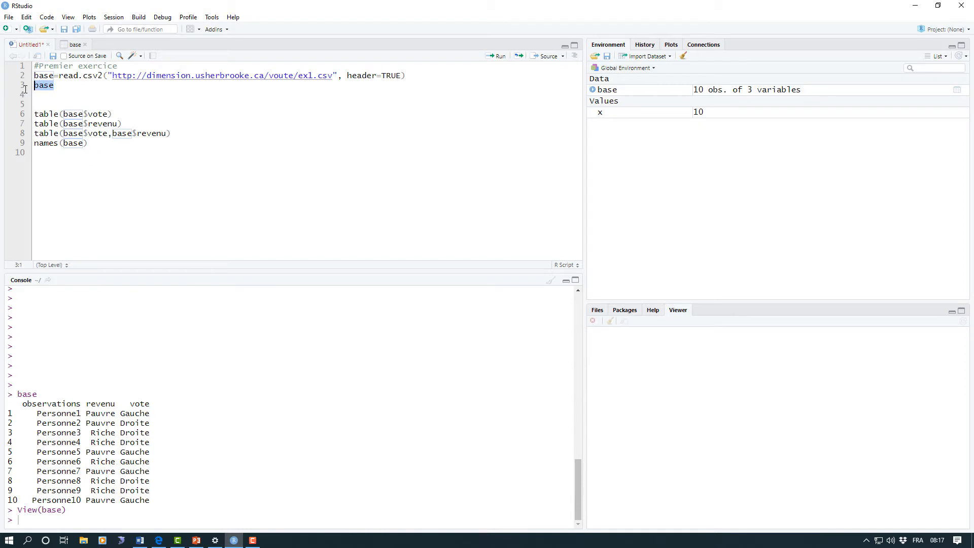
pyautogui.hotkey('ctrl', 'v')
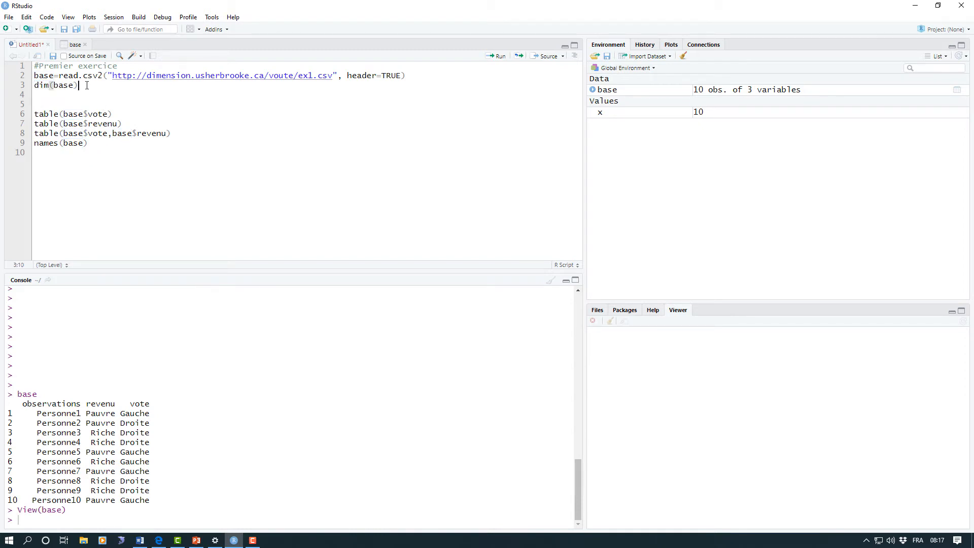
pyautogui.moveTo(87, 85); pyautogui.dragTo(6, 89)
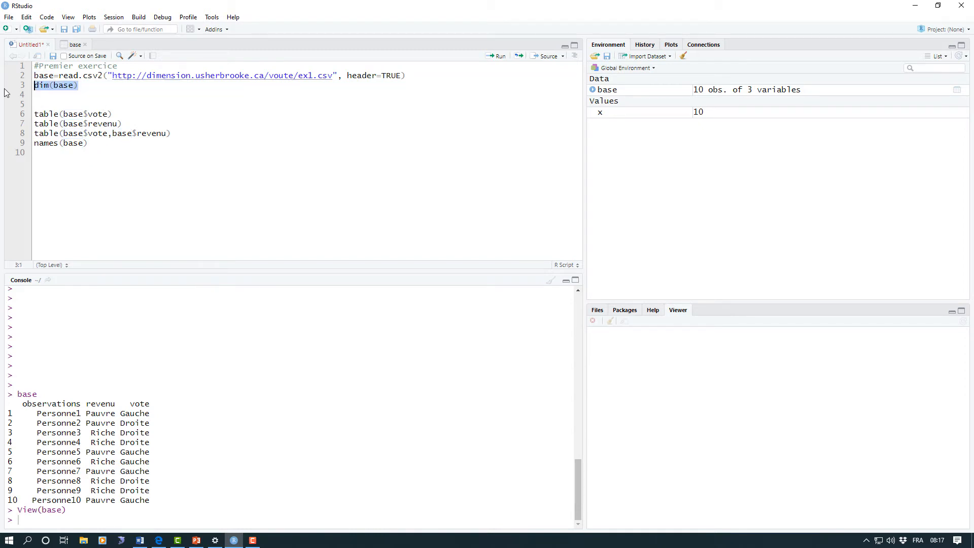
pyautogui.click(501, 58)
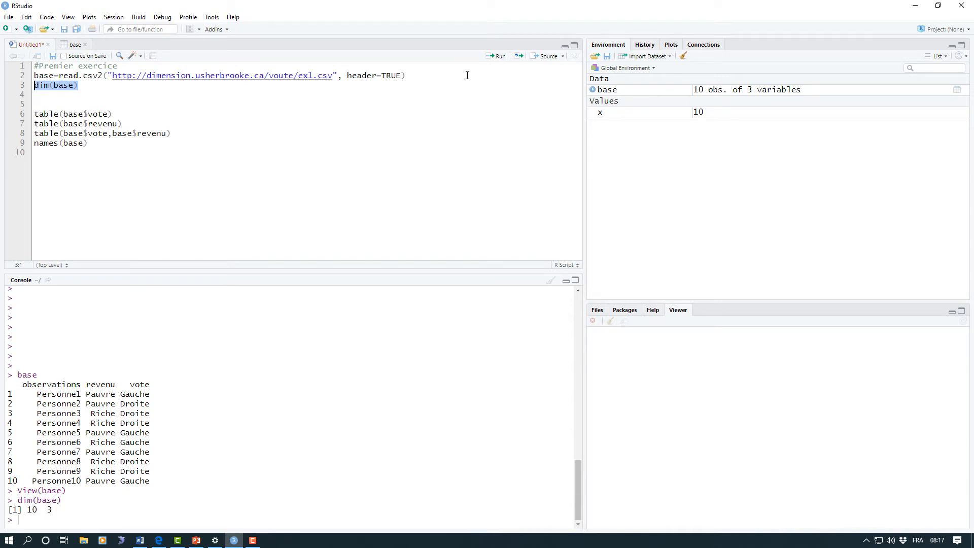
# Move names(base) from below the table lines to line 4, directly under dim(base), and run it
pyautogui.moveTo(113, 144); pyautogui.dragTo(35, 148)
pyautogui.click(105, 150)
pyautogui.moveTo(104, 145); pyautogui.dragTo(21, 146)
pyautogui.hotkey('ctrl', 'c')
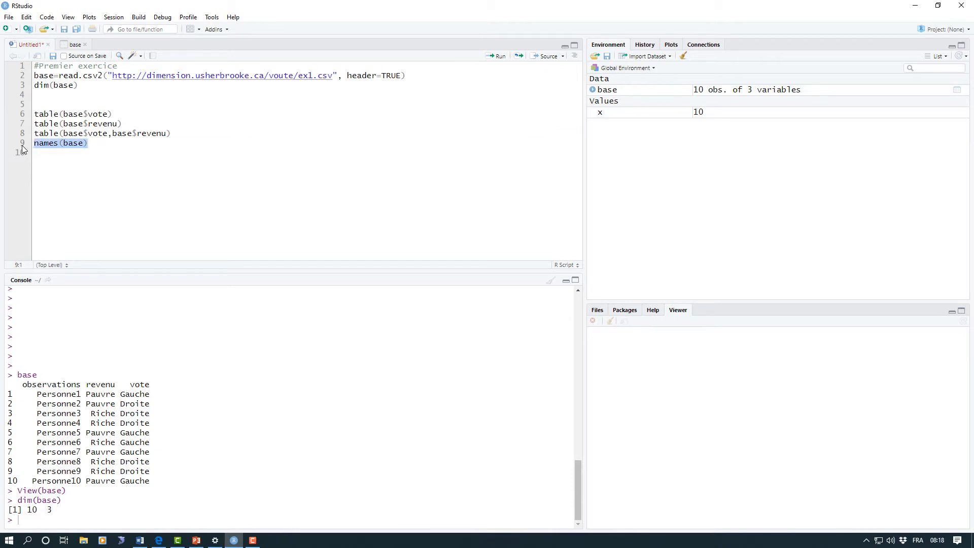
pyautogui.press('Delete')
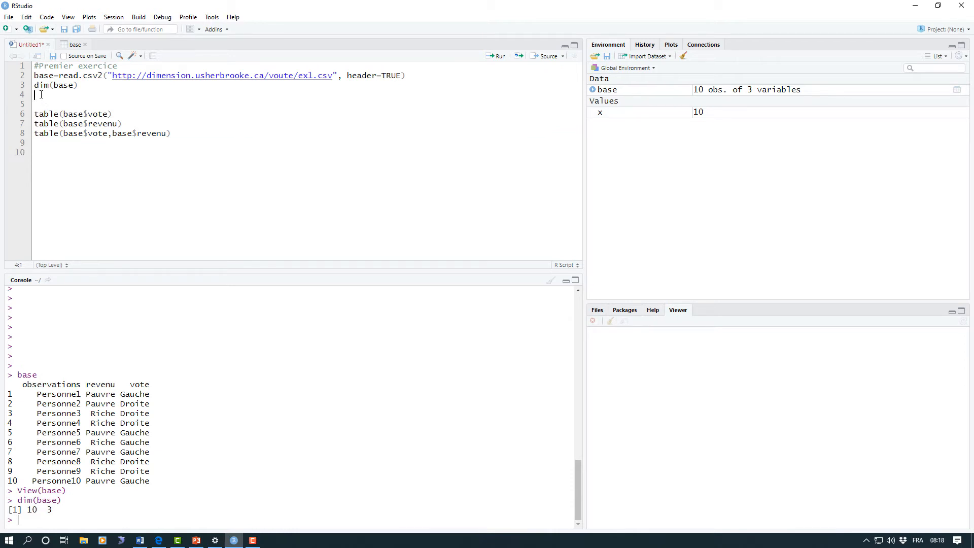
pyautogui.hotkey('ctrl', 'v')
pyautogui.moveTo(115, 96); pyautogui.dragTo(31, 98)
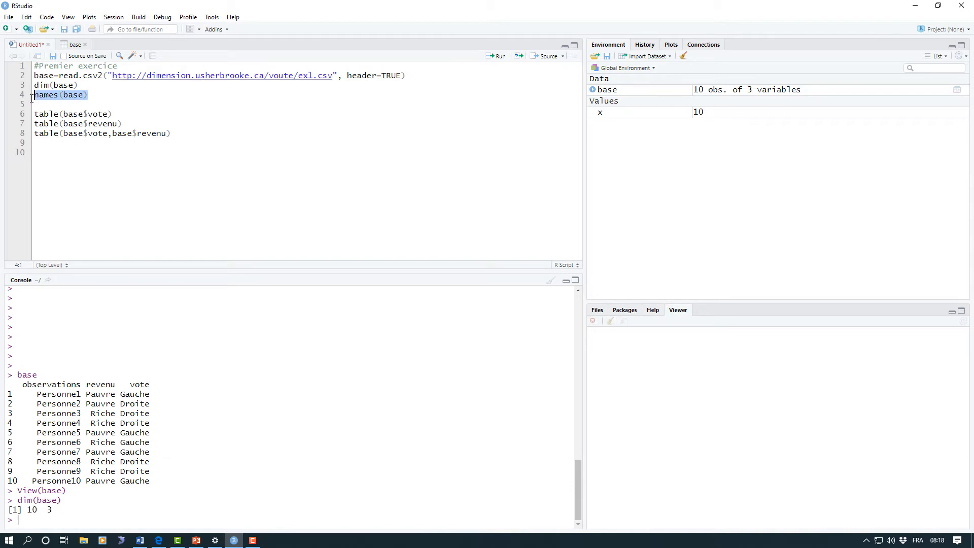
pyautogui.click(500, 57)
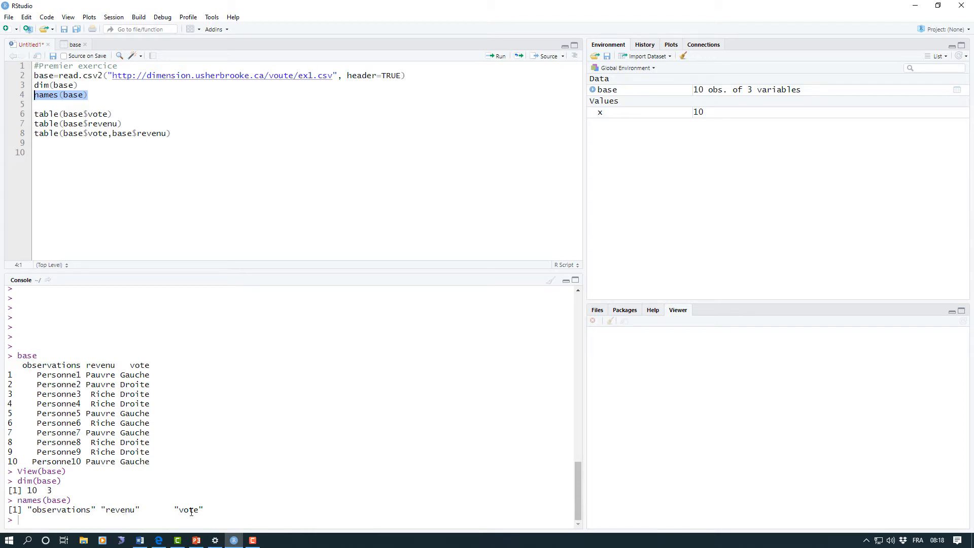
# Add two blank lines below names(base) and enter the comment #Premiers tableaux just above the table lines
pyautogui.click(96, 92)
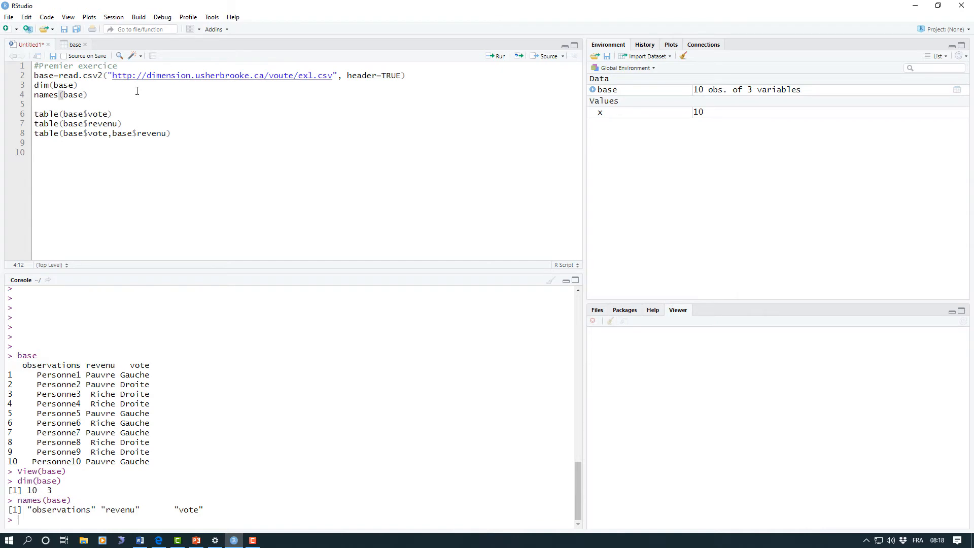
pyautogui.press('Return')
pyautogui.press('Return')
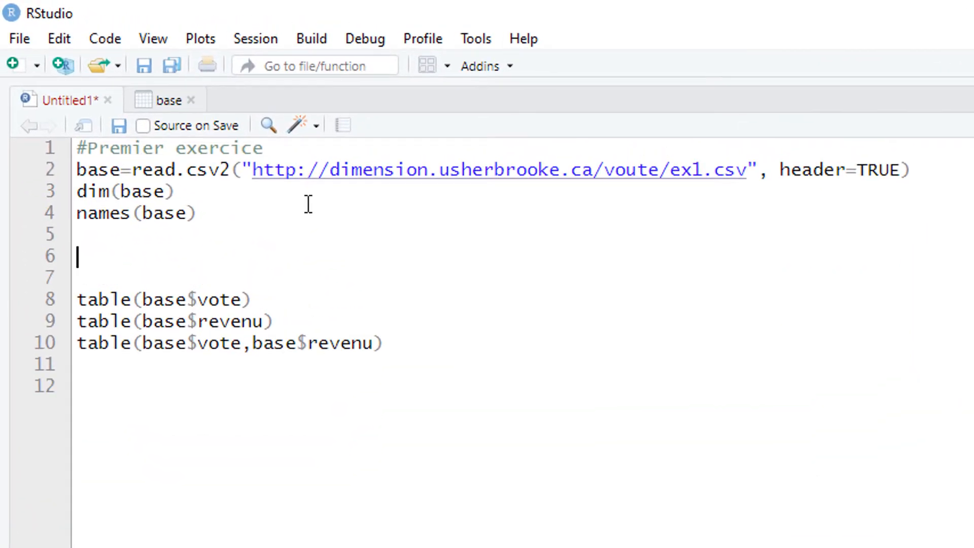
pyautogui.press('Down')
pyautogui.write('#Pre')
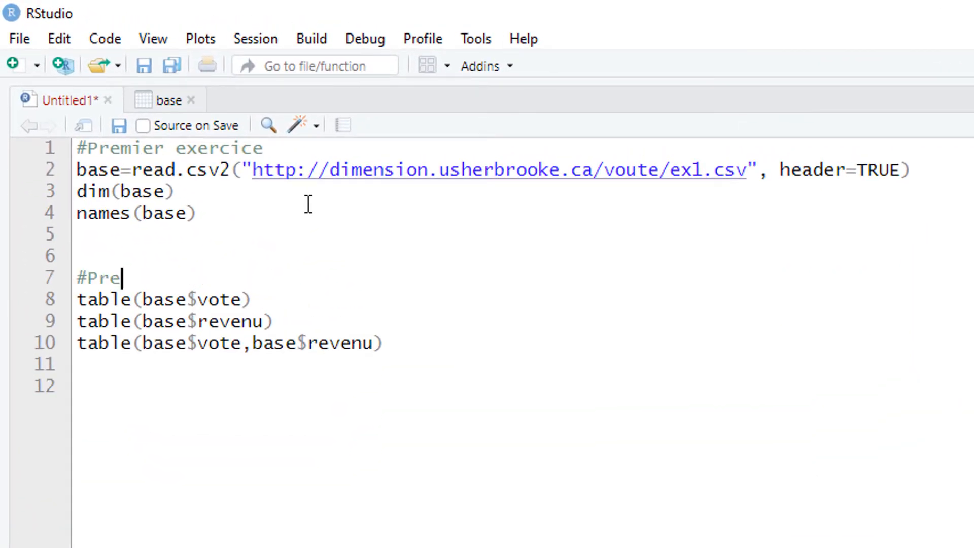
pyautogui.write('miers tableaux')
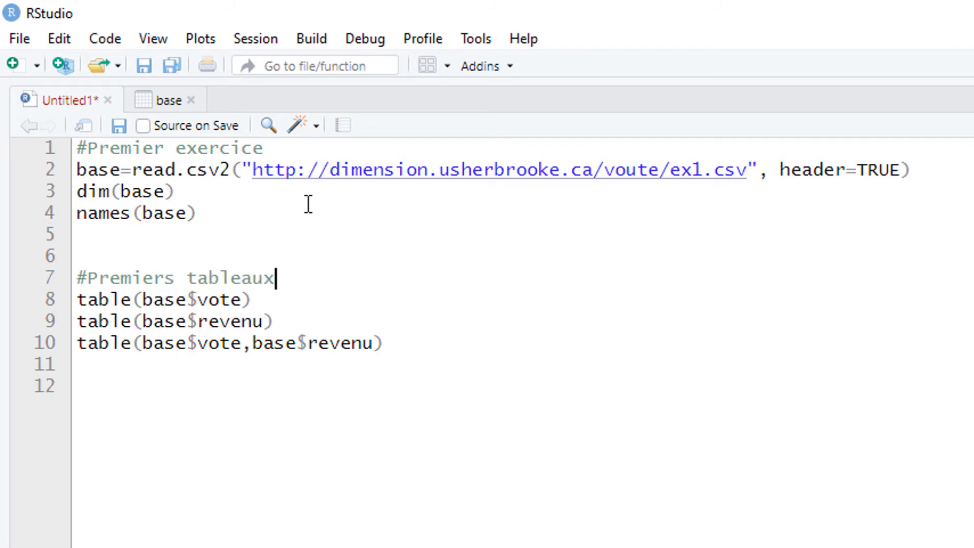
# Examine the table function, its parentheses and the base$vote argument in the first table line
pyautogui.click(265, 304)
pyautogui.moveTo(266, 306); pyautogui.dragTo(109, 321)
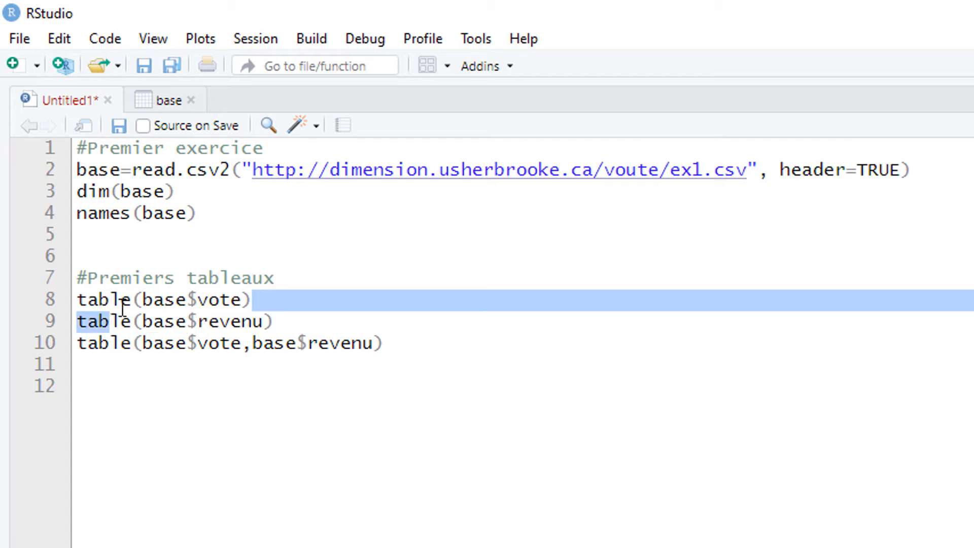
pyautogui.click(121, 304)
pyautogui.doubleClick(108, 304)
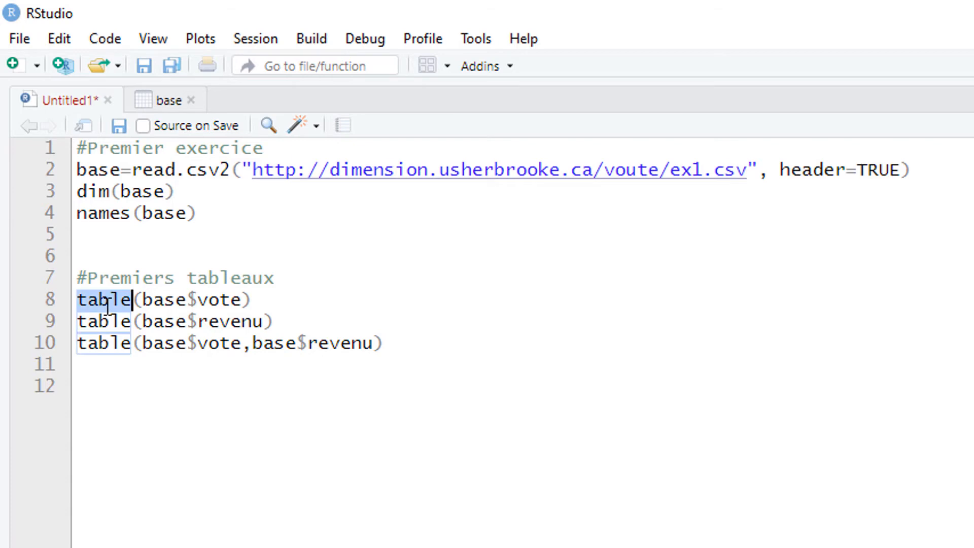
pyautogui.click(143, 305)
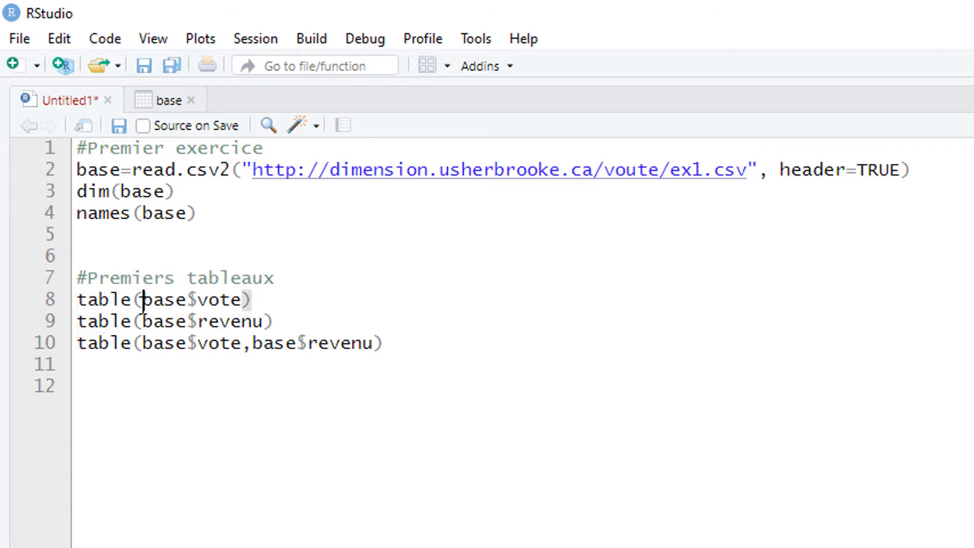
pyautogui.moveTo(253, 304); pyautogui.dragTo(245, 304)
pyautogui.click(223, 314)
pyautogui.moveTo(243, 301); pyautogui.dragTo(143, 303)
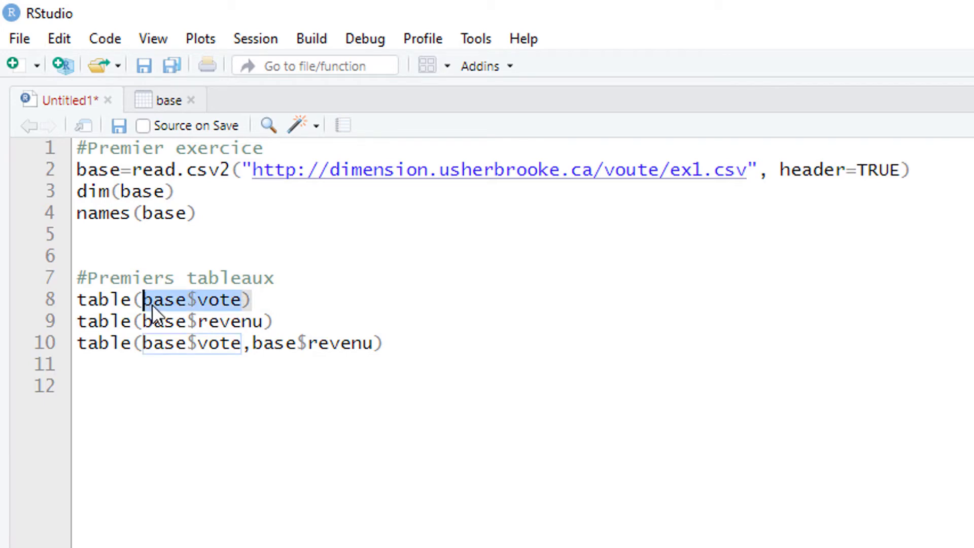
# Examine the separate parts of base$vote: the dataset name, the dollar sign and the variable name
pyautogui.click(183, 301)
pyautogui.moveTo(185, 300); pyautogui.dragTo(144, 302)
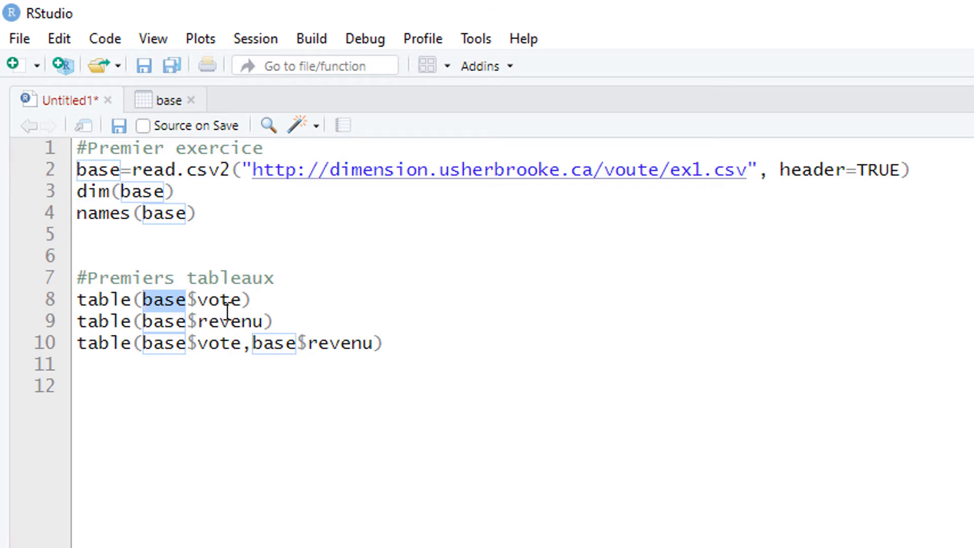
pyautogui.click(243, 301)
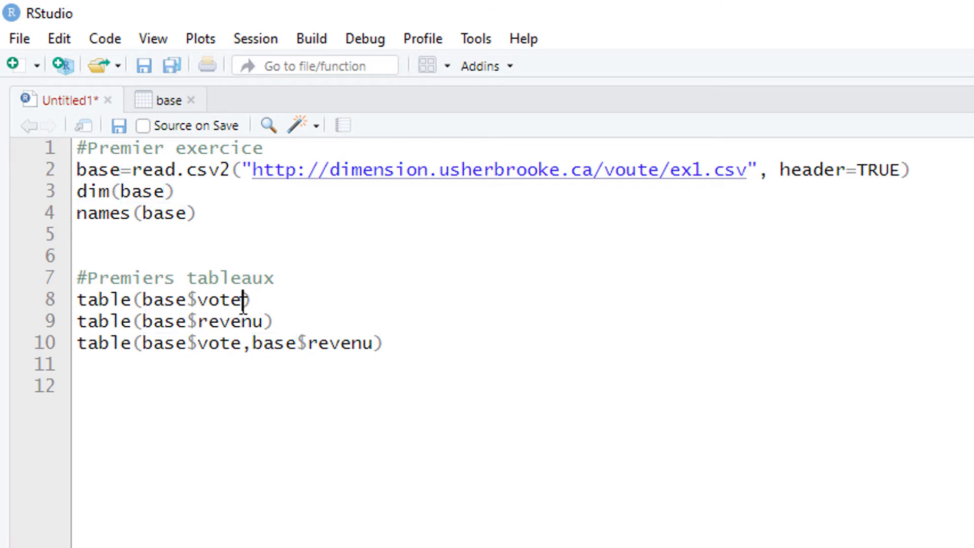
pyautogui.moveTo(244, 303); pyautogui.dragTo(199, 303)
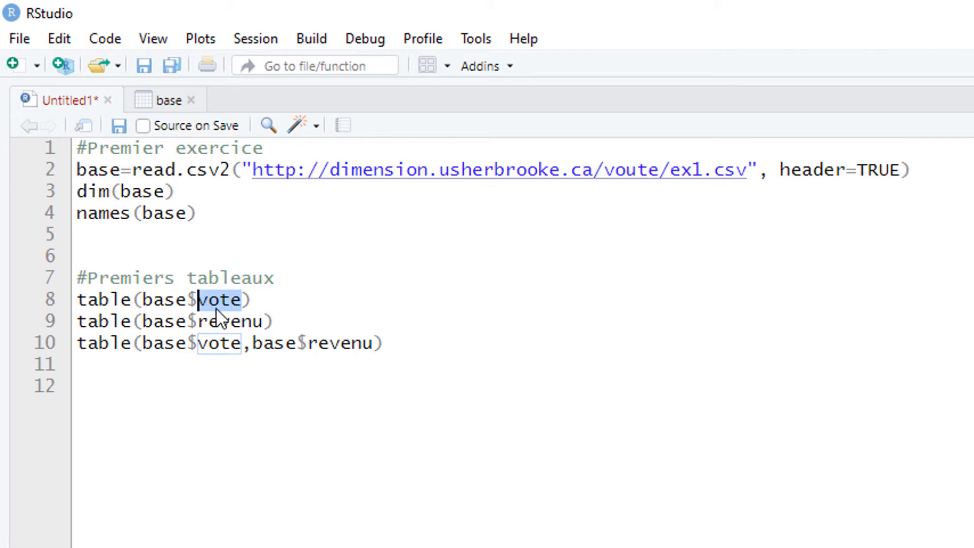
pyautogui.click(218, 300)
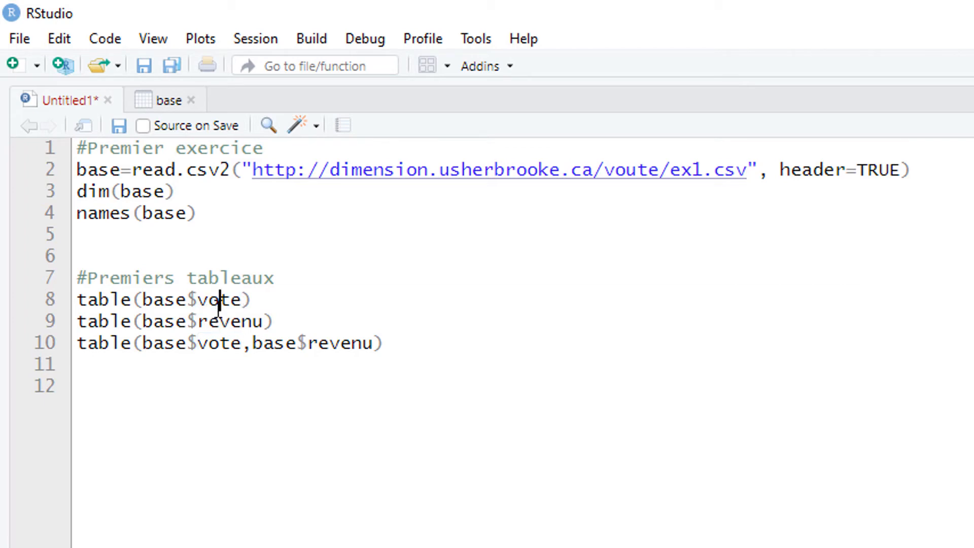
pyautogui.moveTo(197, 303); pyautogui.dragTo(188, 304)
pyautogui.click(231, 304)
pyautogui.click(165, 303)
# Run the table(base$vote) line to produce the frequency table of the vote variable
pyautogui.moveTo(271, 303); pyautogui.dragTo(80, 307)
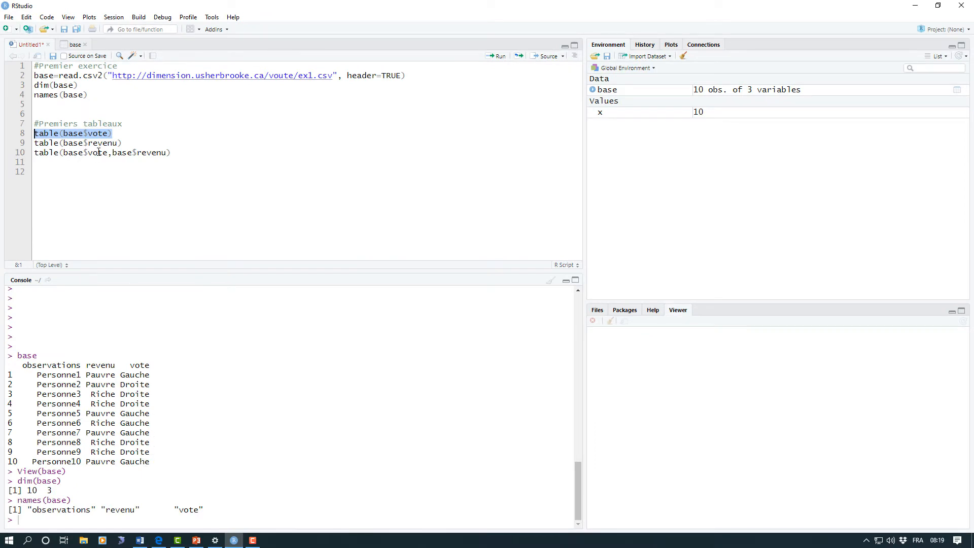
pyautogui.click(119, 133)
pyautogui.moveTo(110, 133); pyautogui.dragTo(35, 138)
pyautogui.click(495, 57)
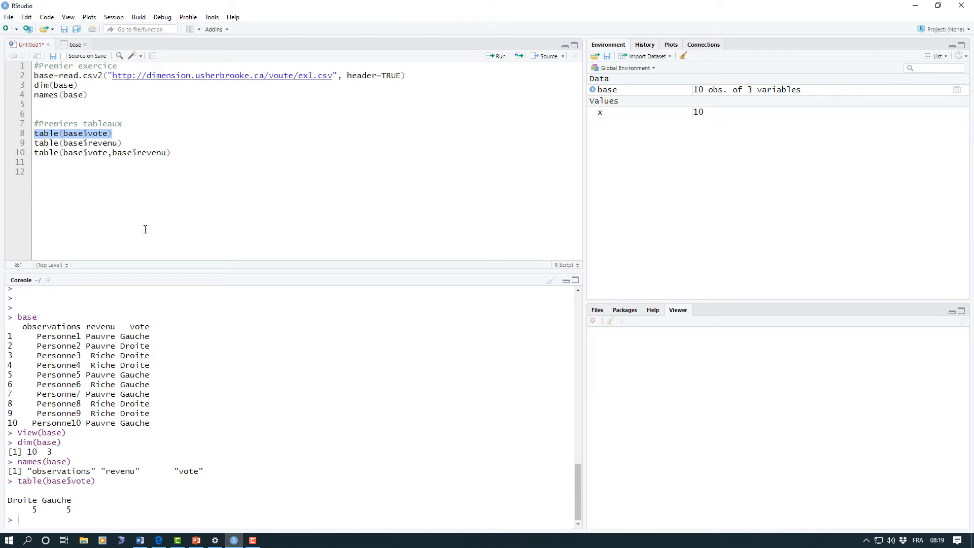
# Run the table(base$revenu) line to produce the frequency table of the revenu variable
pyautogui.moveTo(122, 144); pyautogui.dragTo(23, 146)
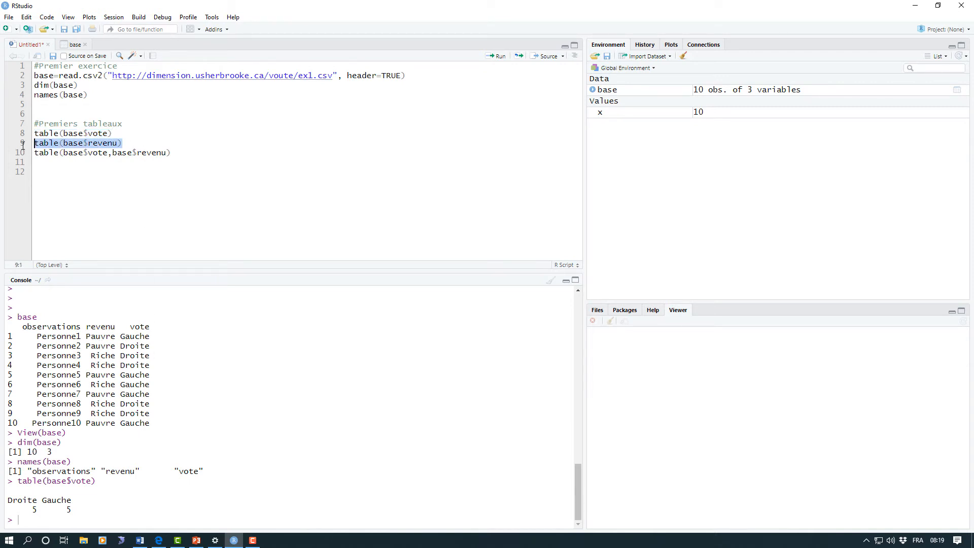
pyautogui.click(497, 57)
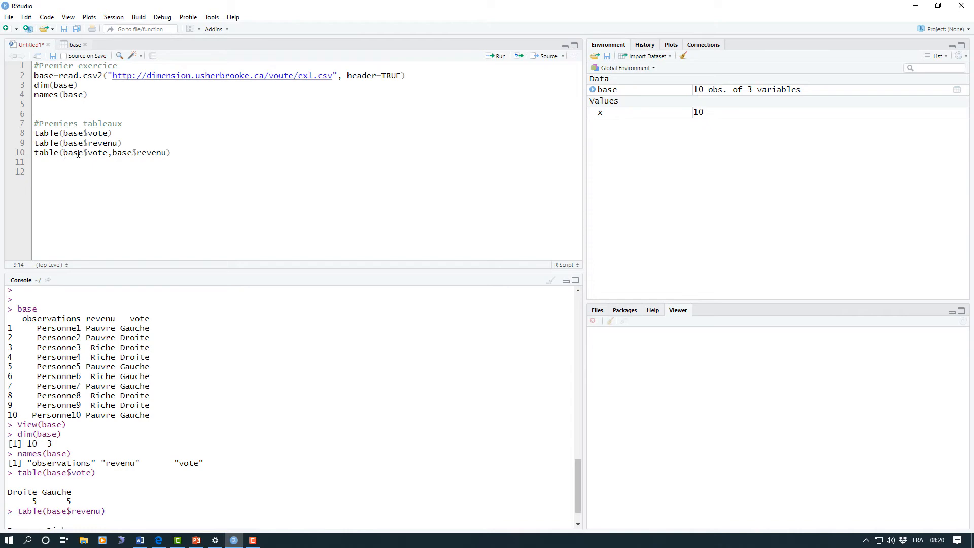
# Examine the parts of the two-variable table line: the table function and its arguments base$vote and base$revenu
pyautogui.moveTo(107, 153); pyautogui.dragTo(68, 153)
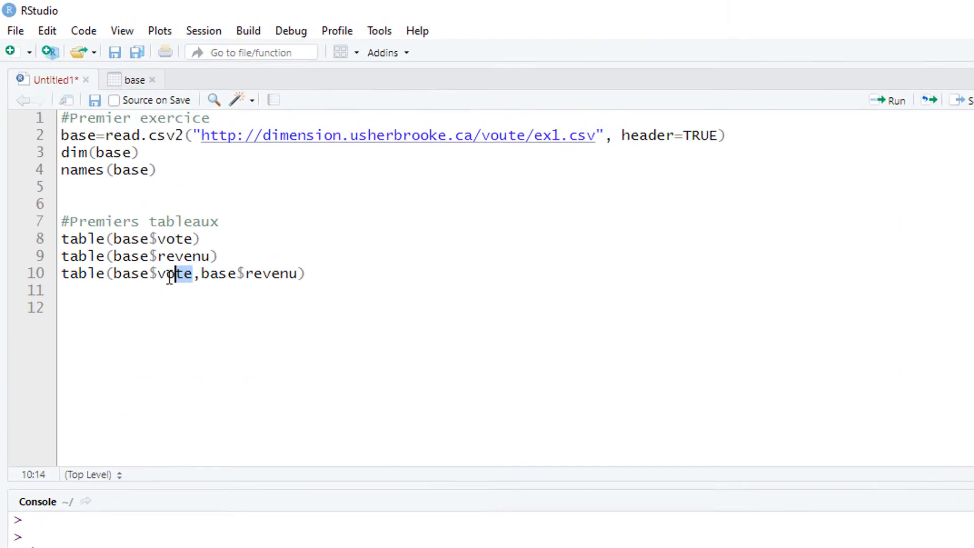
pyautogui.moveTo(155, 346); pyautogui.dragTo(146, 346)
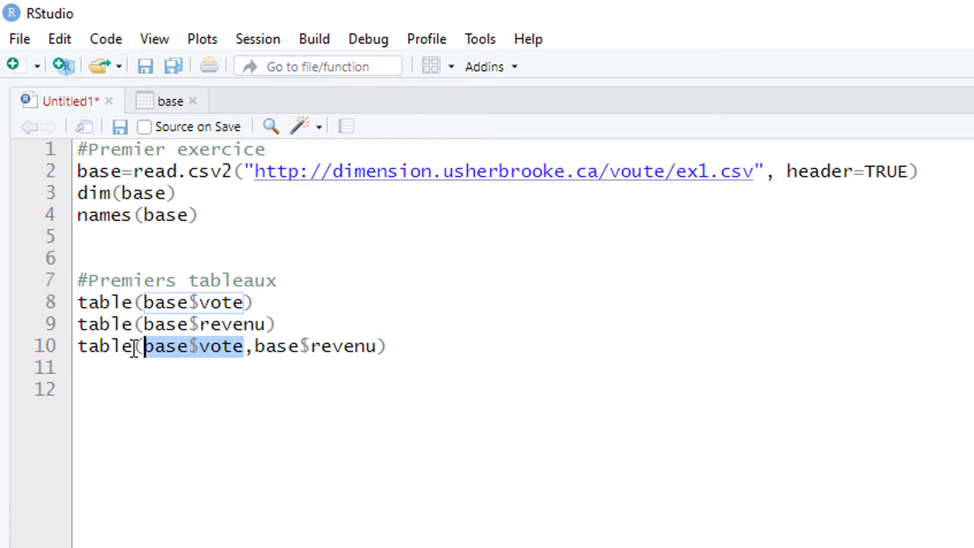
pyautogui.click(115, 349)
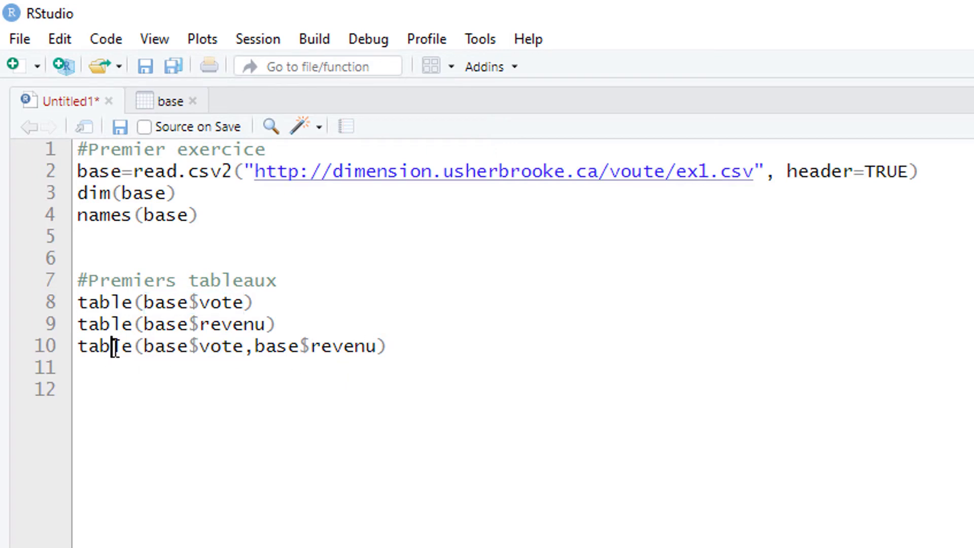
pyautogui.doubleClick(115, 349)
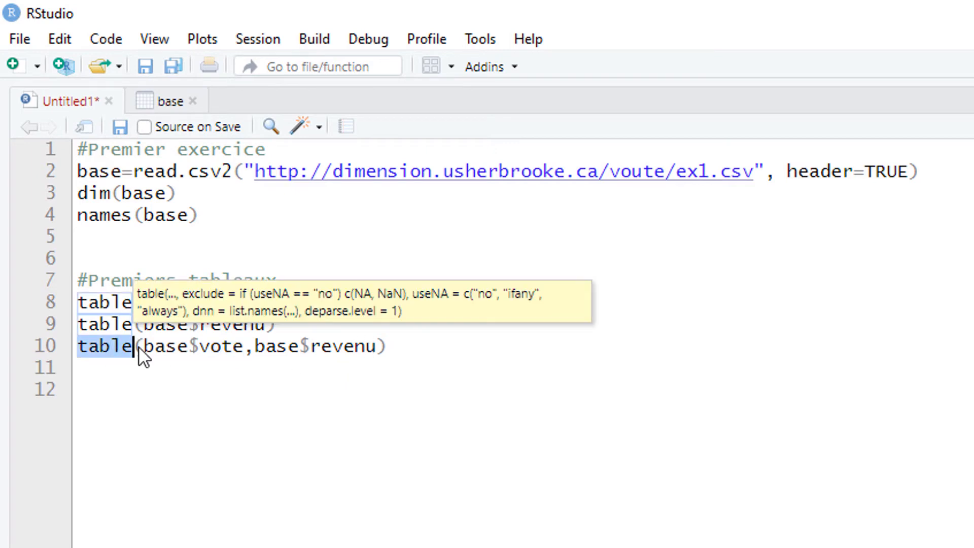
pyautogui.click(139, 350)
pyautogui.click(240, 350)
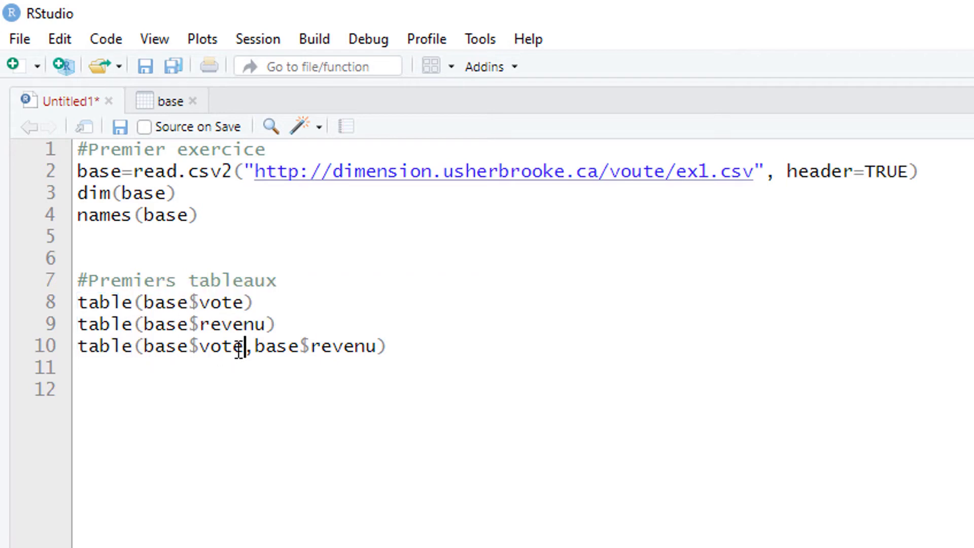
pyautogui.moveTo(240, 350); pyautogui.dragTo(144, 349)
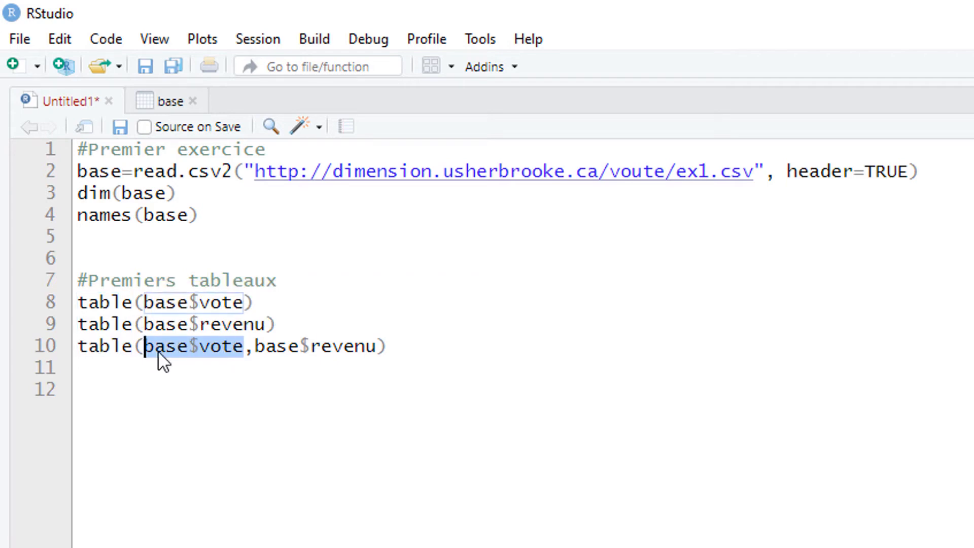
pyautogui.click(378, 349)
pyautogui.moveTo(378, 349); pyautogui.dragTo(273, 351)
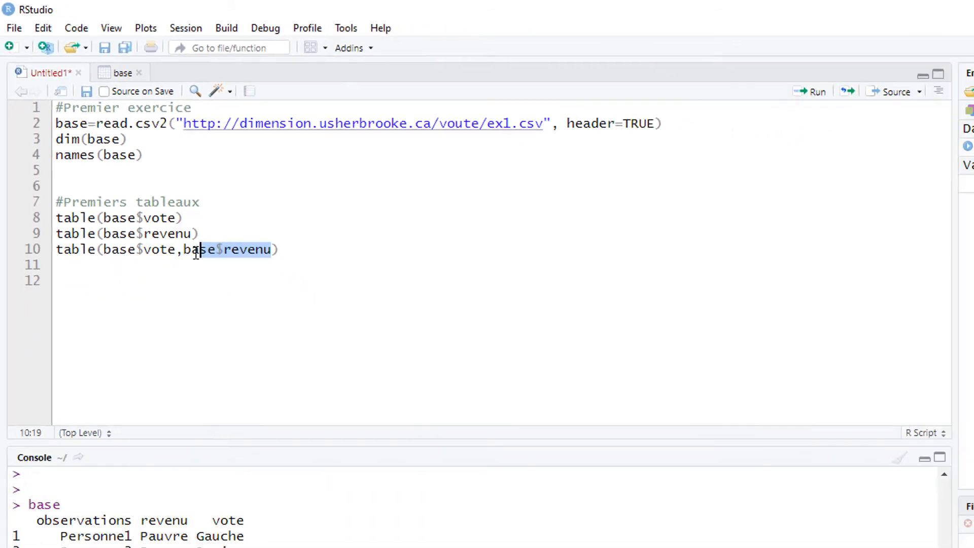
pyautogui.moveTo(197, 253); pyautogui.dragTo(183, 271)
pyautogui.click(297, 249)
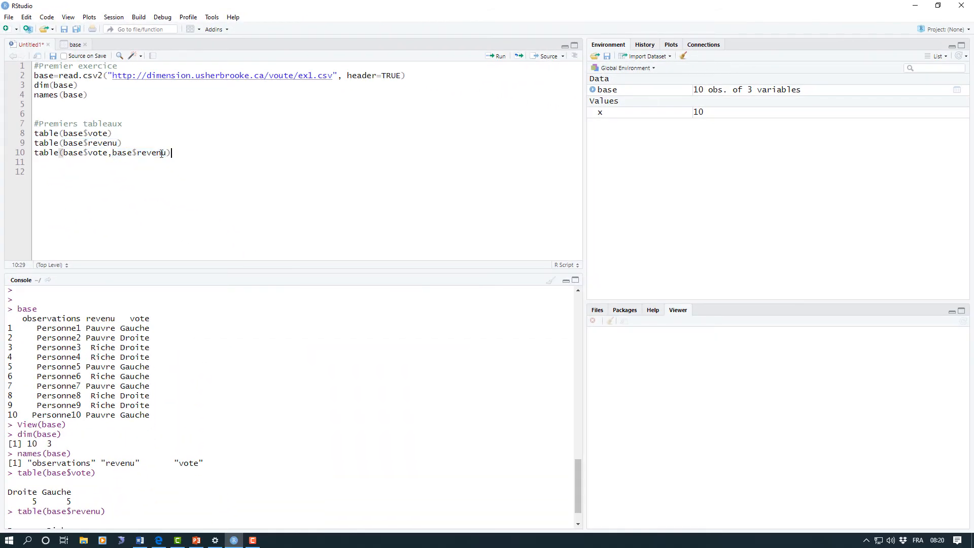
# Run the table(base$vote,base$revenu) line to cross-tabulate vote and revenu
pyautogui.moveTo(171, 153); pyautogui.dragTo(35, 156)
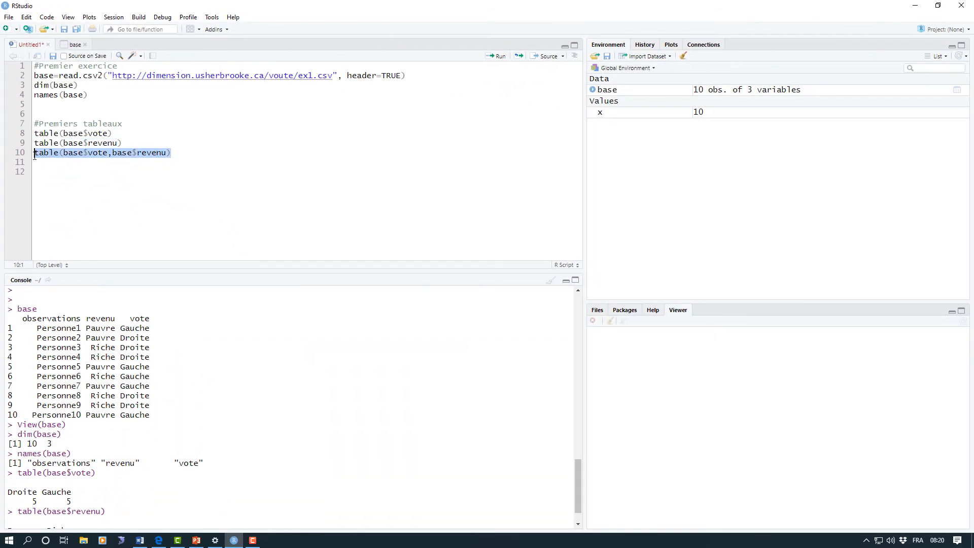
pyautogui.click(499, 57)
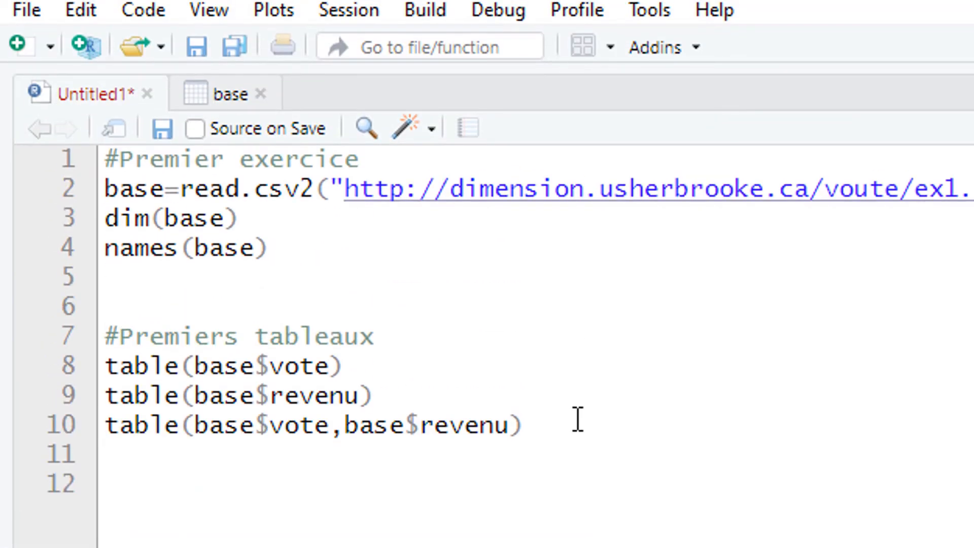
# Assign the vote-by-revenu table to an object named t1 in the script and run that line
pyautogui.write('t1=')
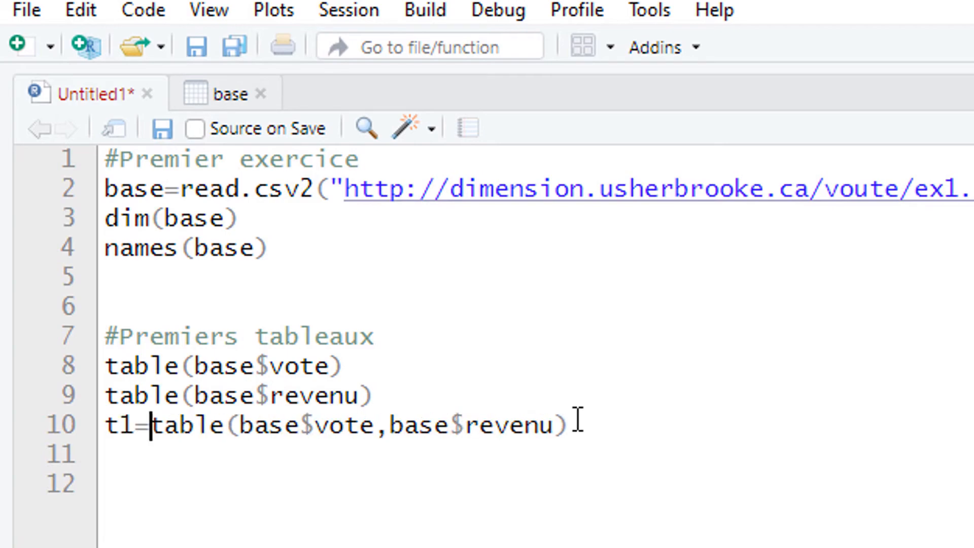
pyautogui.moveTo(590, 436); pyautogui.dragTo(103, 434)
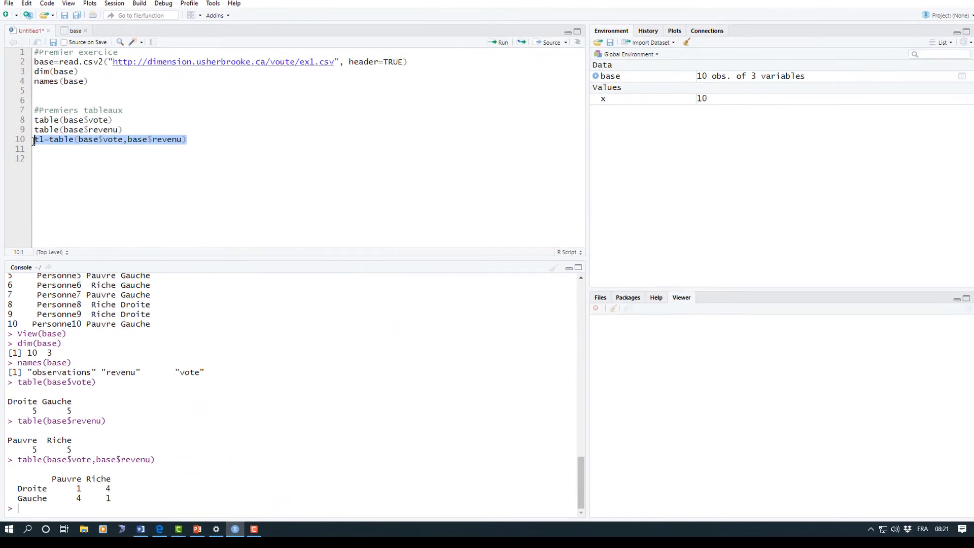
pyautogui.click(496, 43)
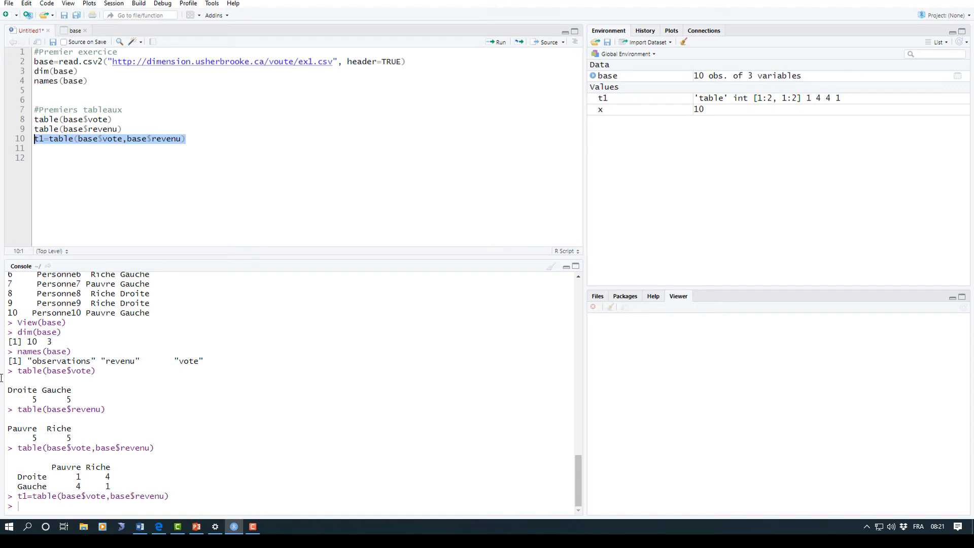
# Add a line containing t1 below the assignment and run it to display the stored table
pyautogui.click(48, 149)
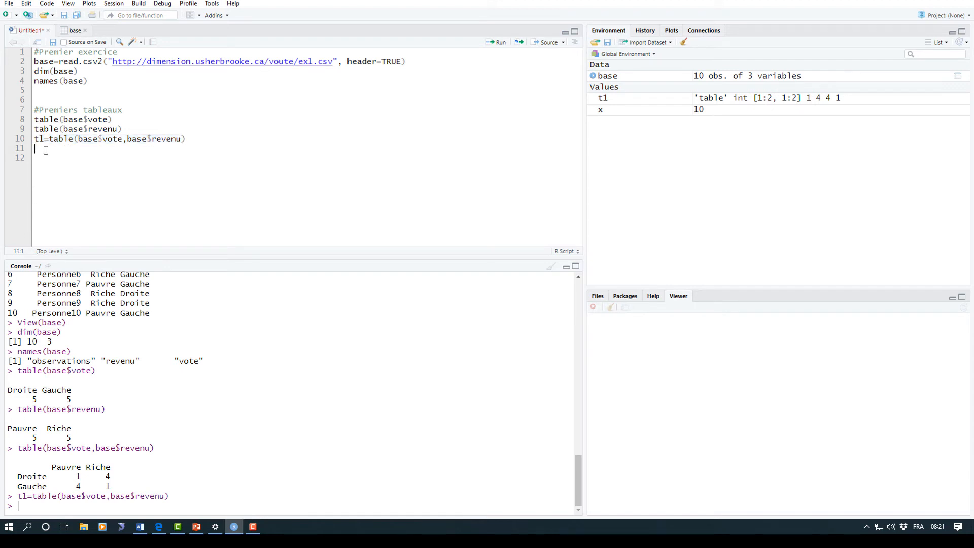
pyautogui.write('t1')
pyautogui.moveTo(56, 150); pyautogui.dragTo(35, 151)
pyautogui.click(501, 43)
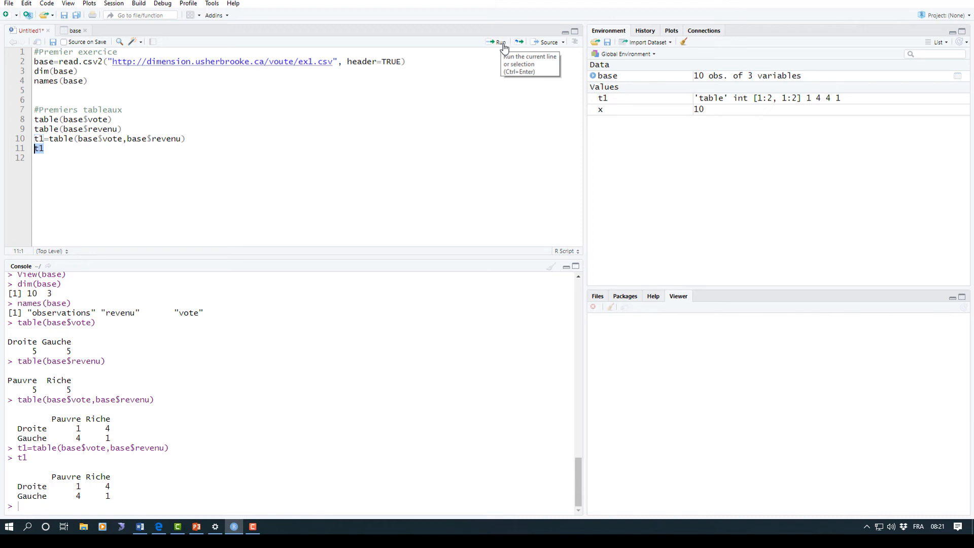
# Add the line addmargins(t1) below the t1 line in the script
pyautogui.click(64, 148)
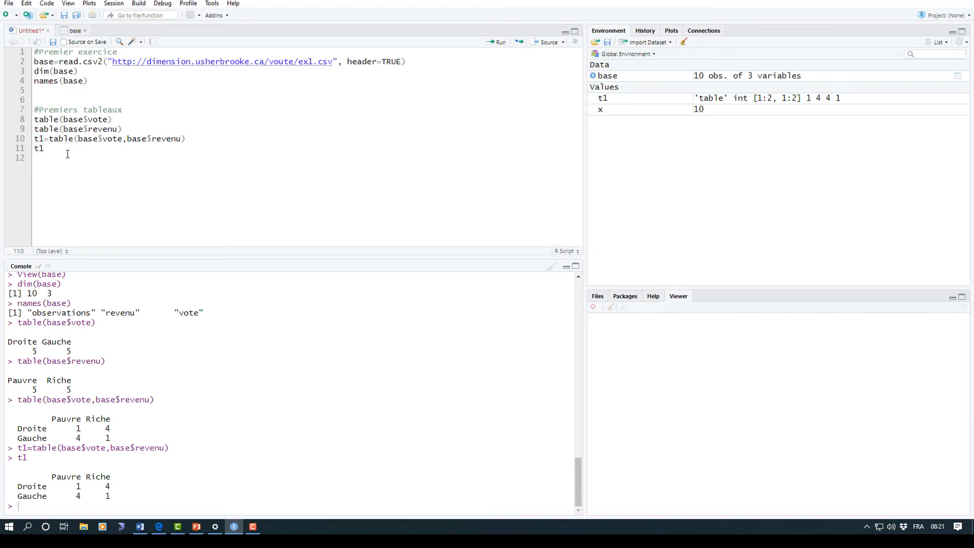
pyautogui.press('Return')
pyautogui.write('addma')
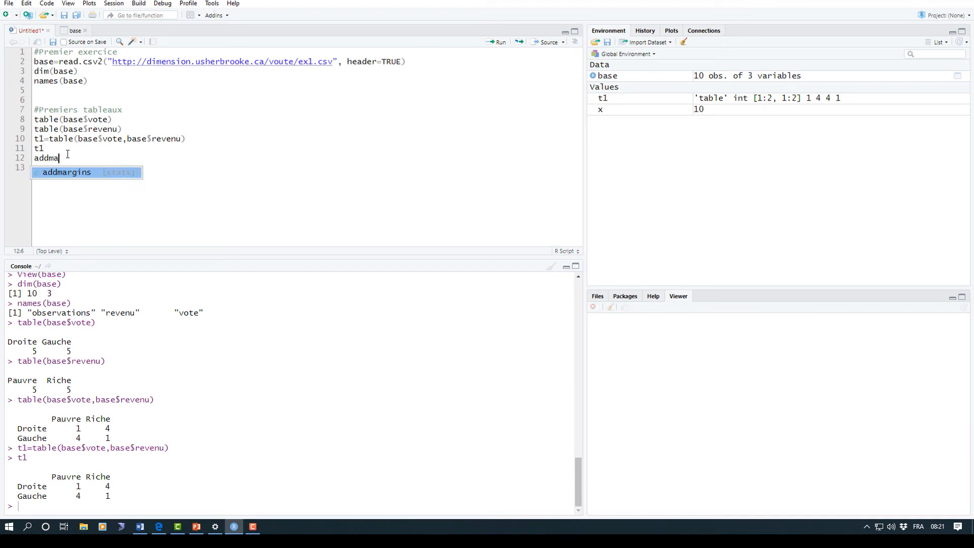
pyautogui.write('rgins')
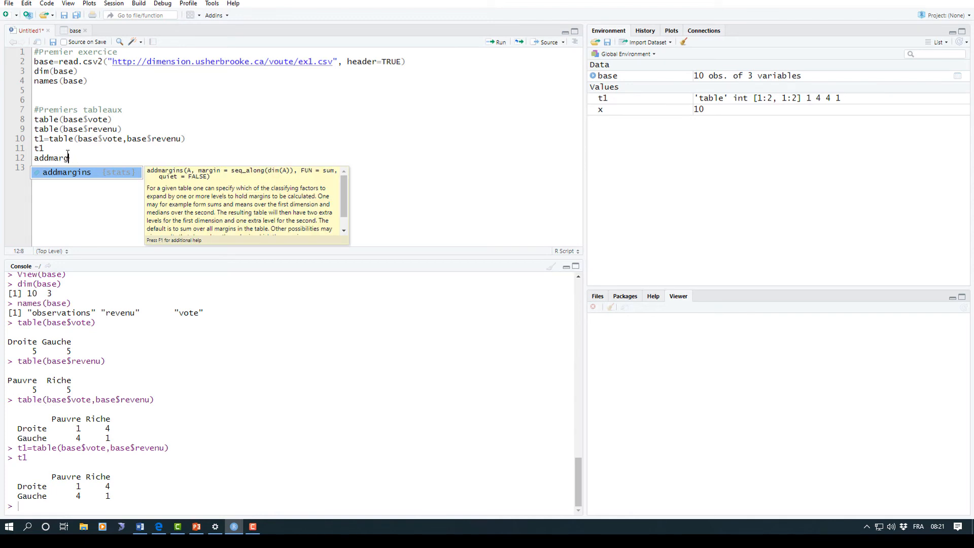
pyautogui.press('Escape')
pyautogui.write('()')
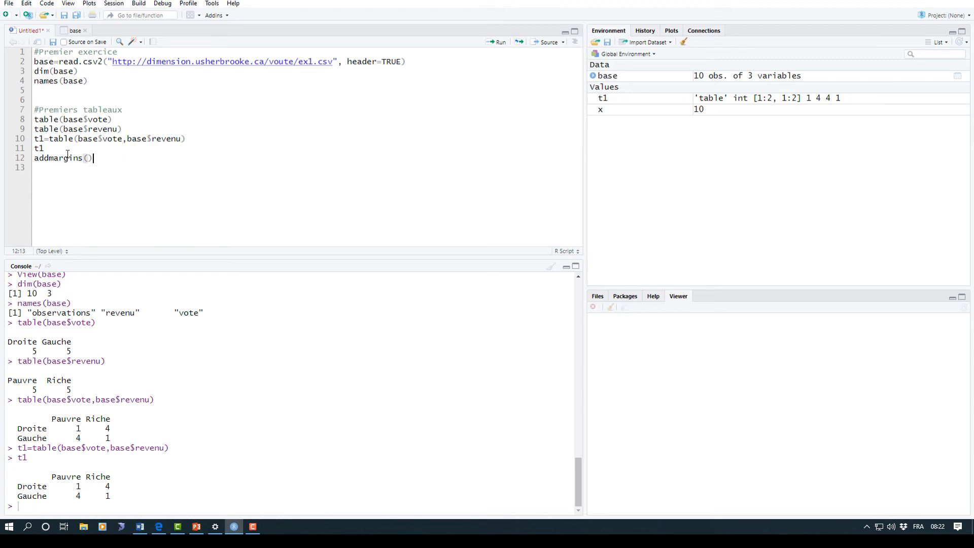
pyautogui.press('Left')
pyautogui.write('t1')
# Run the addmargins(t1) line to display the cross table with its row and column totals
pyautogui.click(64, 139)
pyautogui.moveTo(54, 136); pyautogui.dragTo(33, 138)
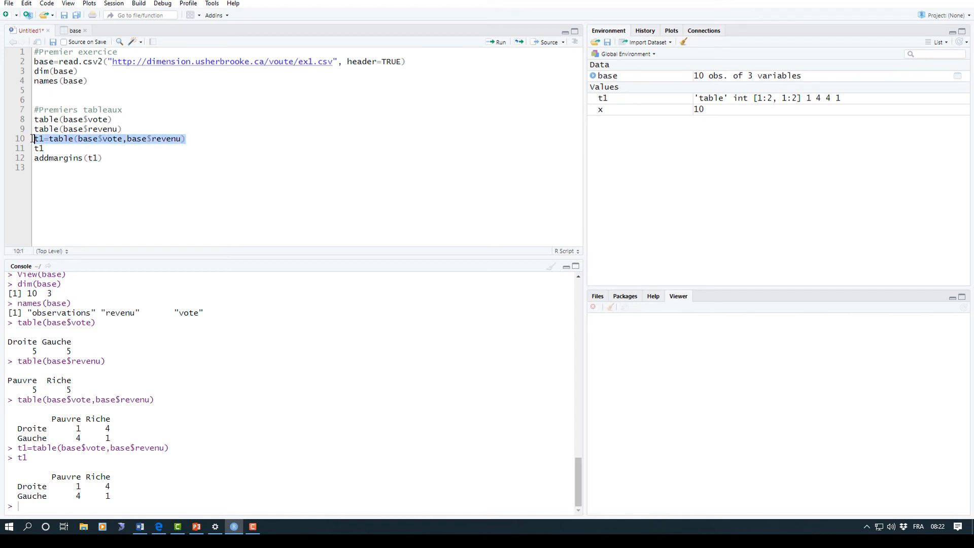
pyautogui.moveTo(98, 158); pyautogui.dragTo(88, 158)
pyautogui.click(104, 161)
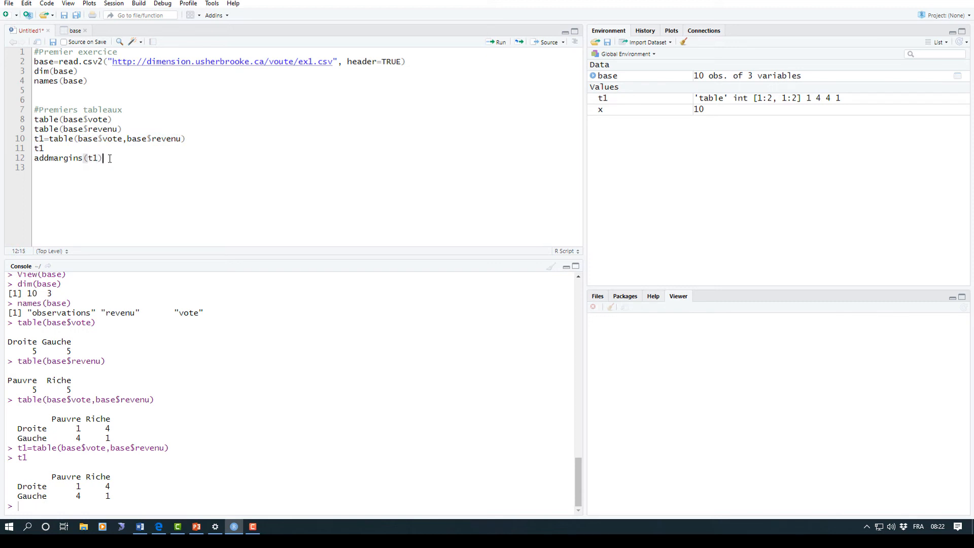
pyautogui.moveTo(110, 159); pyautogui.dragTo(32, 158)
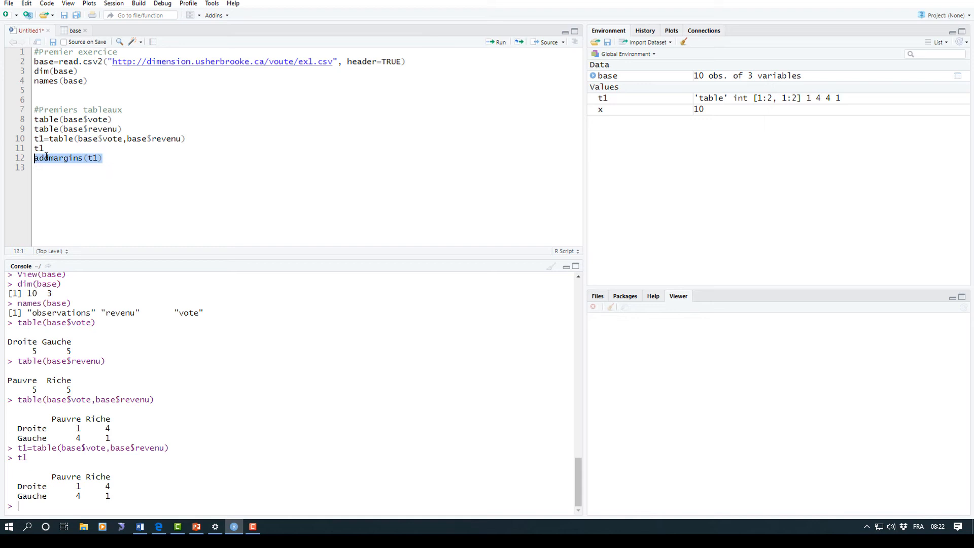
pyautogui.click(501, 45)
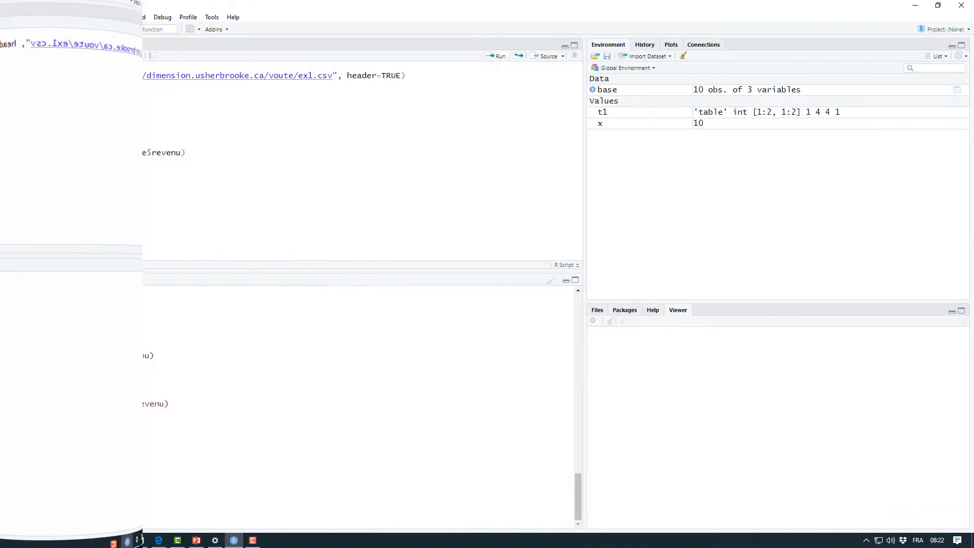
# Add the line prop.table(t1) below addmargins(t1) and run it to obtain the table's proportions
pyautogui.click(114, 173)
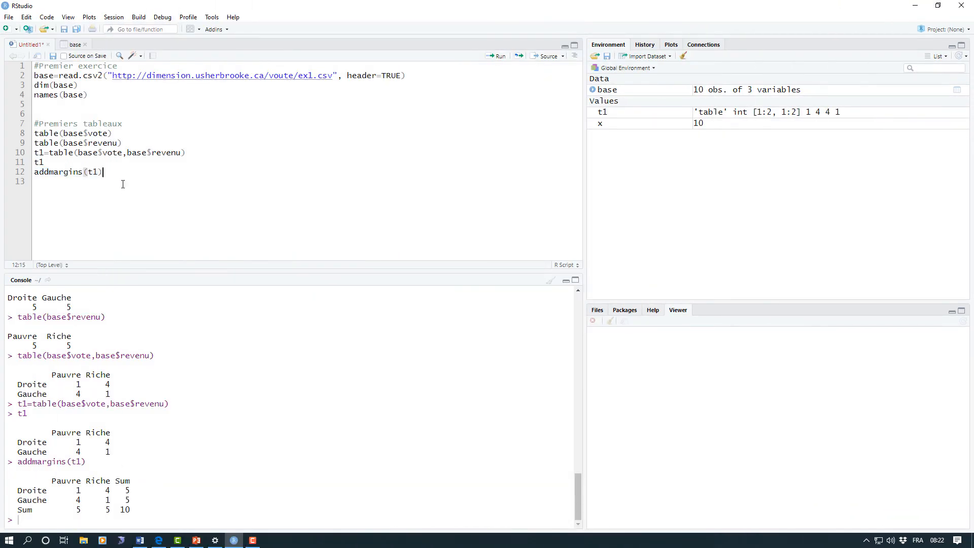
pyautogui.press('Return')
pyautogui.write('prop')
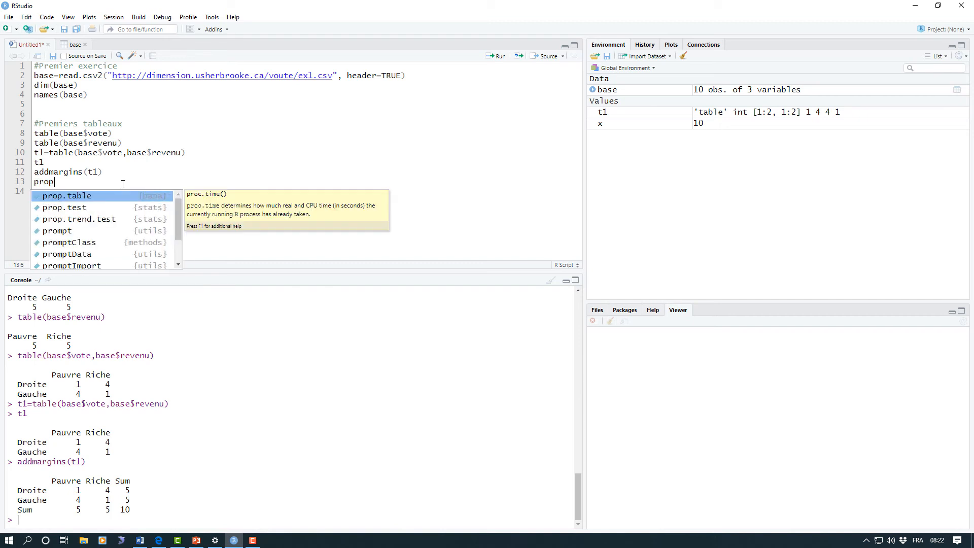
pyautogui.write('.ta')
pyautogui.press('Tab')
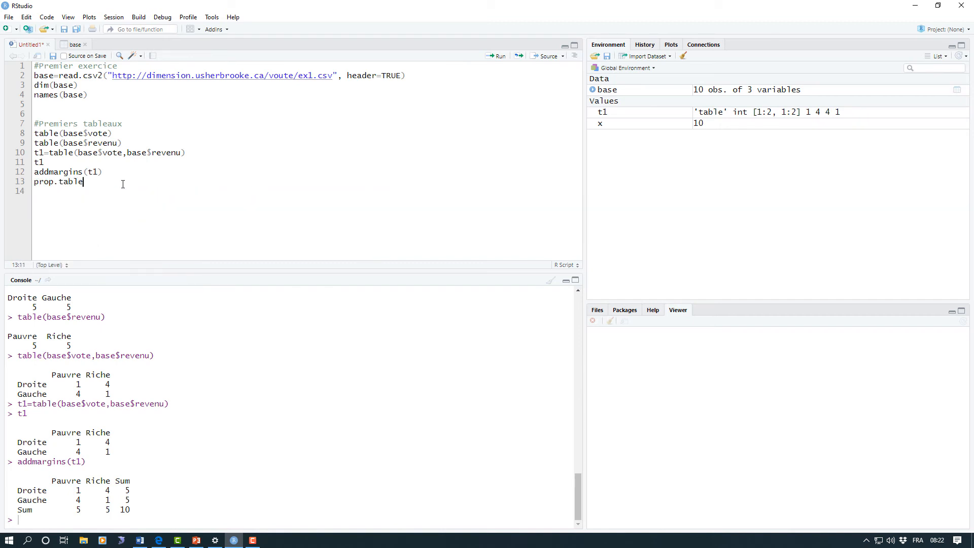
pyautogui.press('Left')
pyautogui.write('t1')
pyautogui.moveTo(105, 183); pyautogui.dragTo(34, 184)
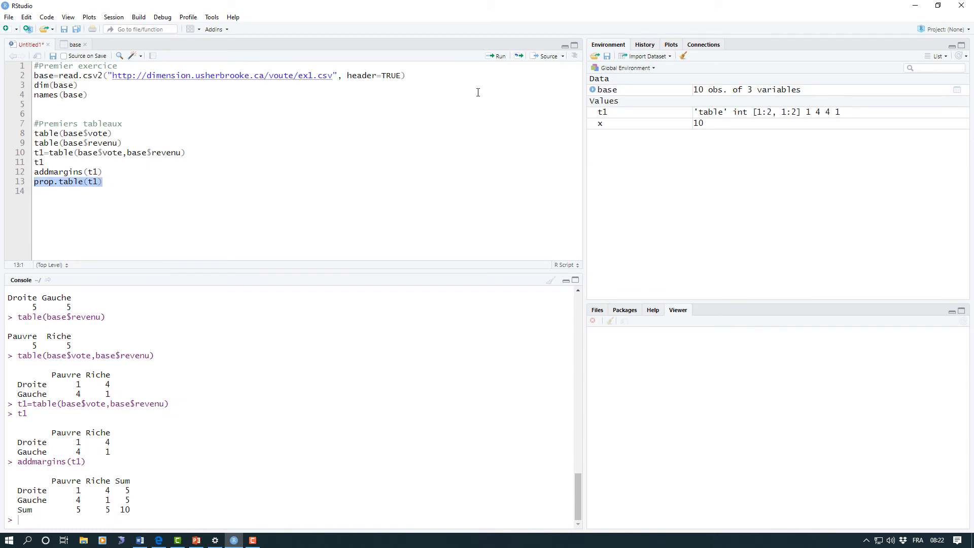
pyautogui.click(497, 56)
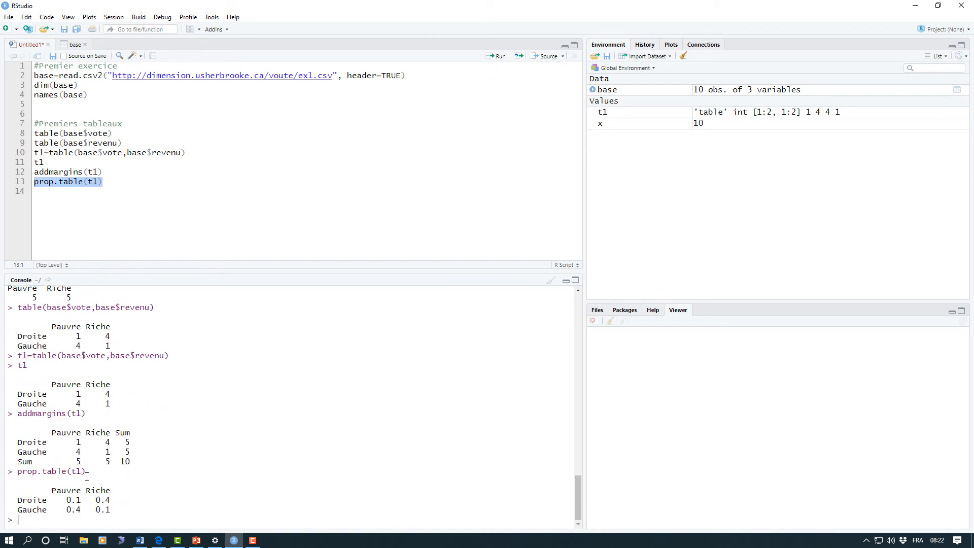
# Append *100 to the prop.table(t1) line and run it to show the proportions as percentages
pyautogui.click(122, 187)
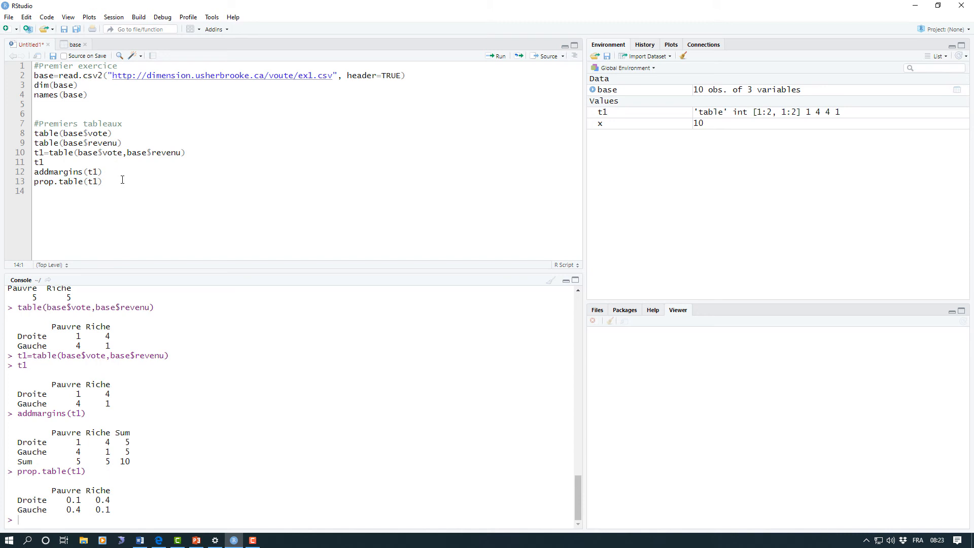
pyautogui.click(123, 180)
pyautogui.write('*100')
pyautogui.moveTo(124, 182); pyautogui.dragTo(3, 184)
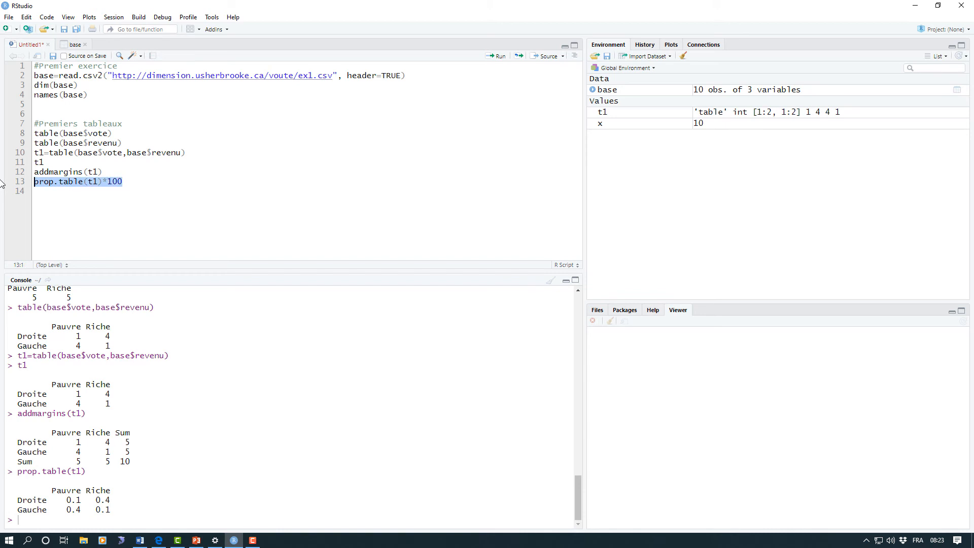
pyautogui.click(498, 57)
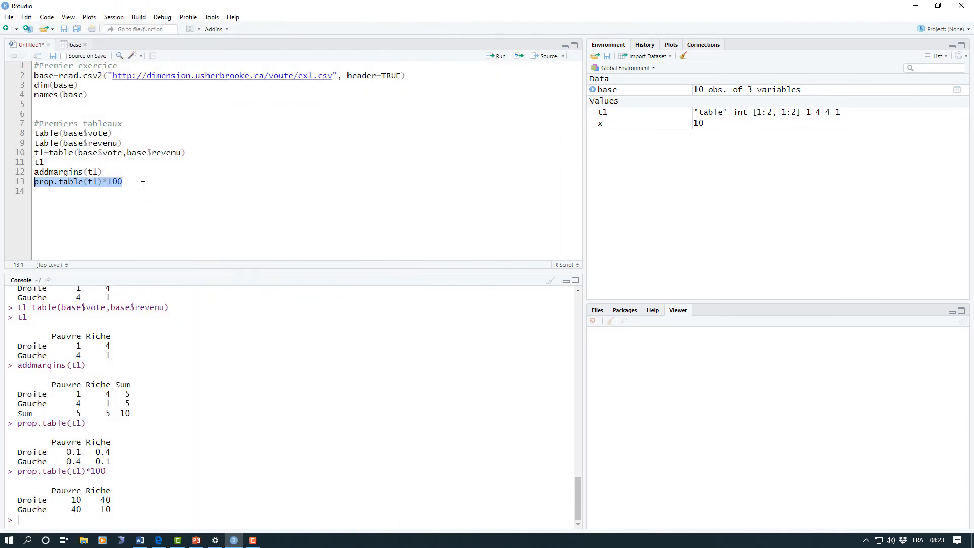
# Add the line barplot(t1) below the prop.table(t1)*100 line in the script
pyautogui.click(147, 182)
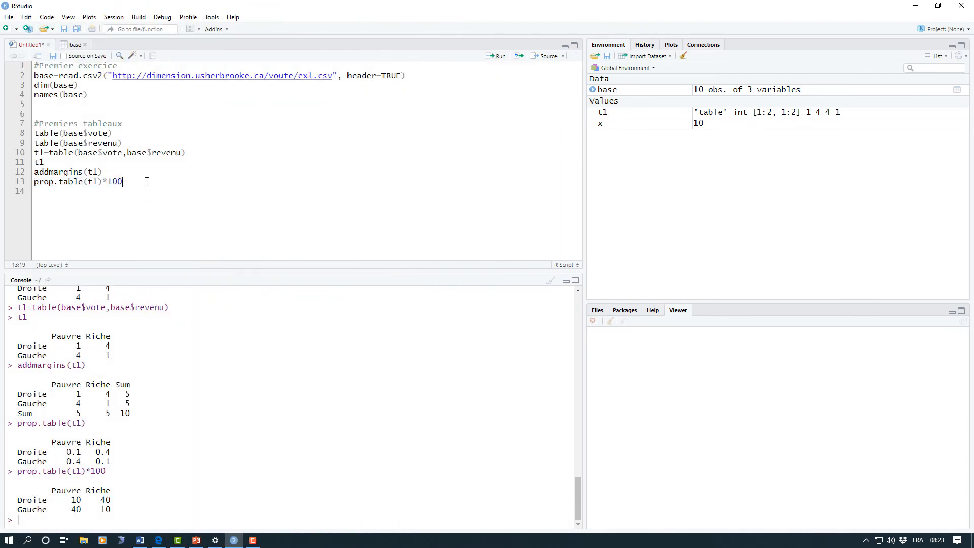
pyautogui.press('Return')
pyautogui.write('barp')
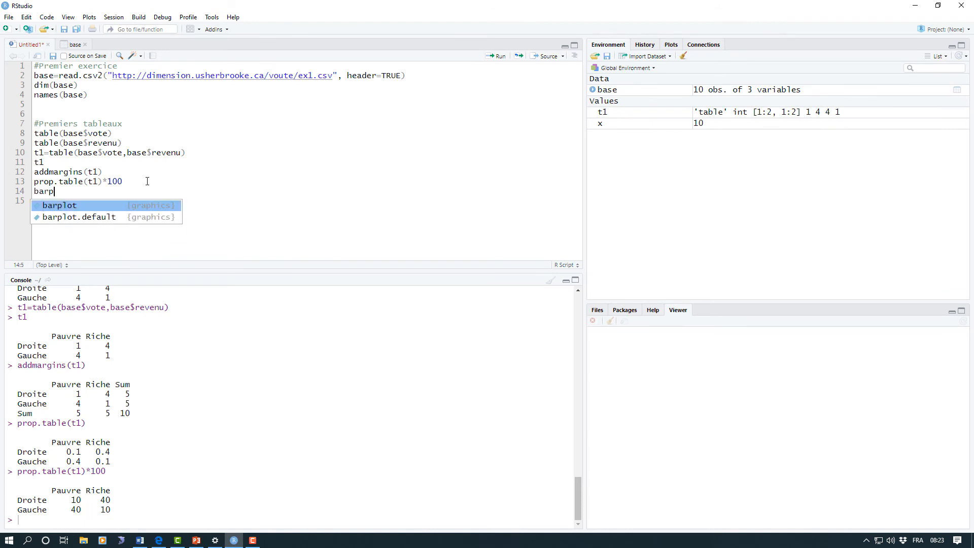
pyautogui.write('lot')
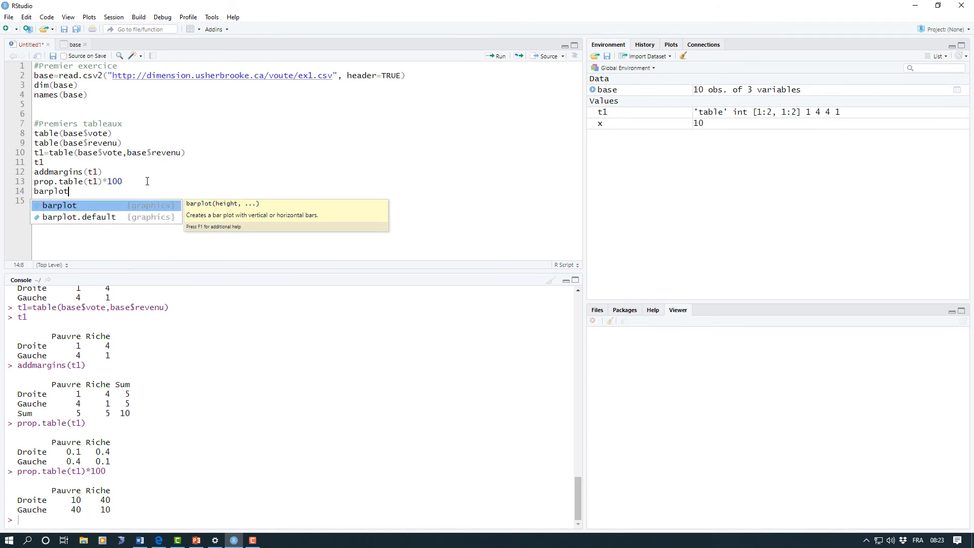
pyautogui.write('(t')
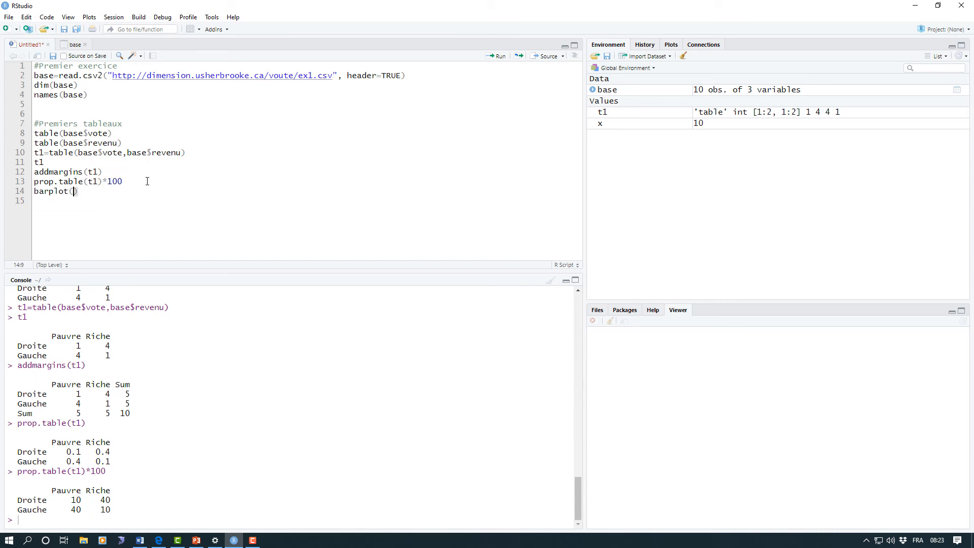
pyautogui.write('1')
# Run the barplot(t1) line to draw the bar plot and make the plot area taller
pyautogui.moveTo(96, 192); pyautogui.dragTo(44, 192)
pyautogui.click(104, 193)
pyautogui.moveTo(46, 163); pyautogui.dragTo(35, 163)
pyautogui.moveTo(89, 192); pyautogui.dragTo(34, 192)
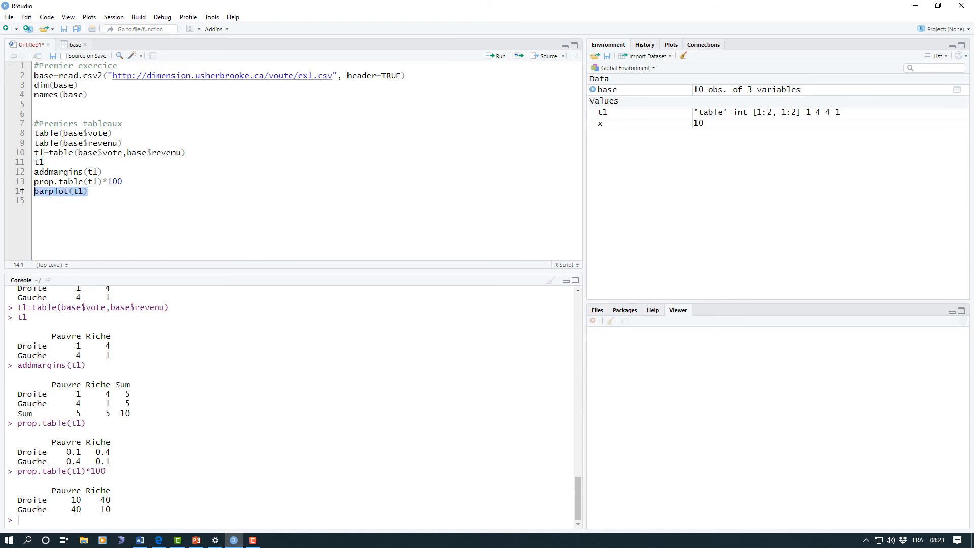
pyautogui.click(502, 57)
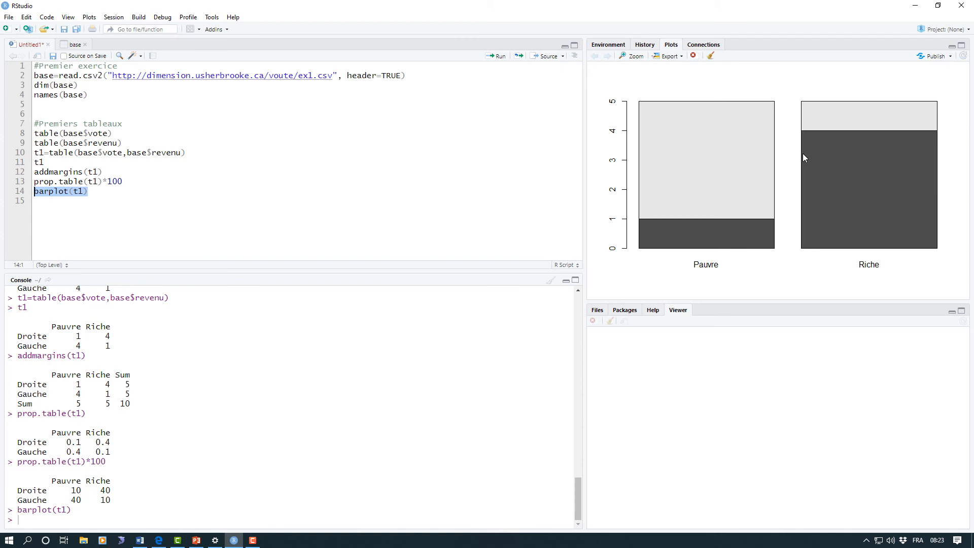
pyautogui.moveTo(769, 303); pyautogui.dragTo(777, 330)
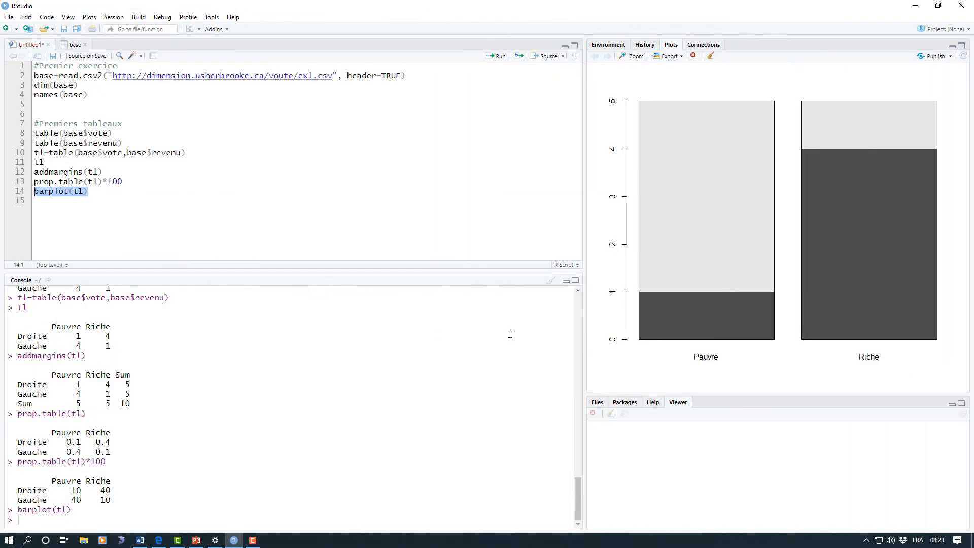
# Add the argument main="Votes selon la classe sociale" to the barplot call and run it to title the chart
pyautogui.click(84, 191)
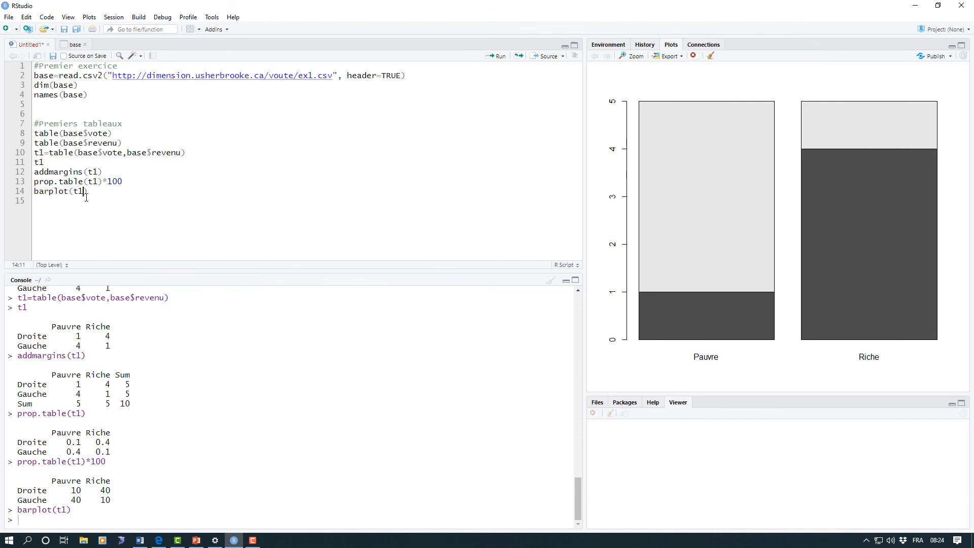
pyautogui.write(', main')
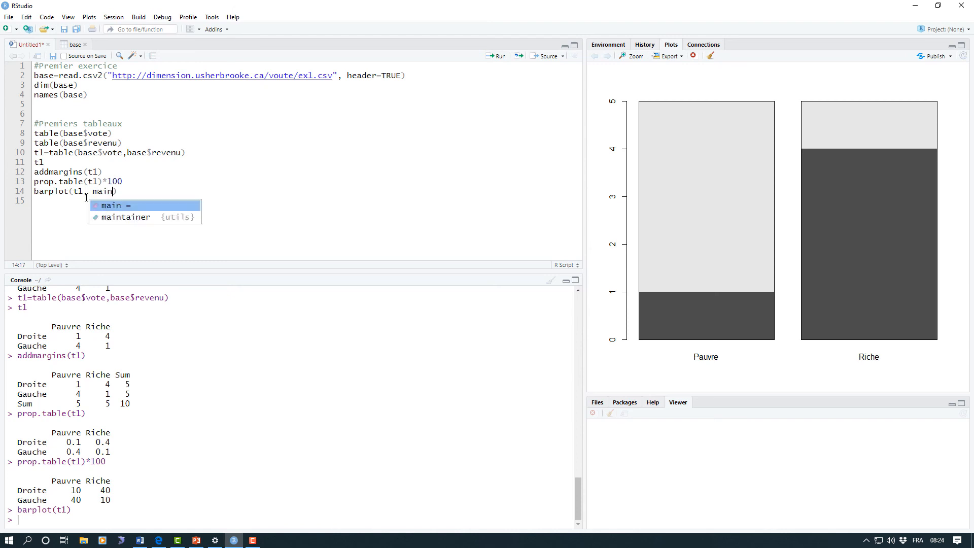
pyautogui.write('=')
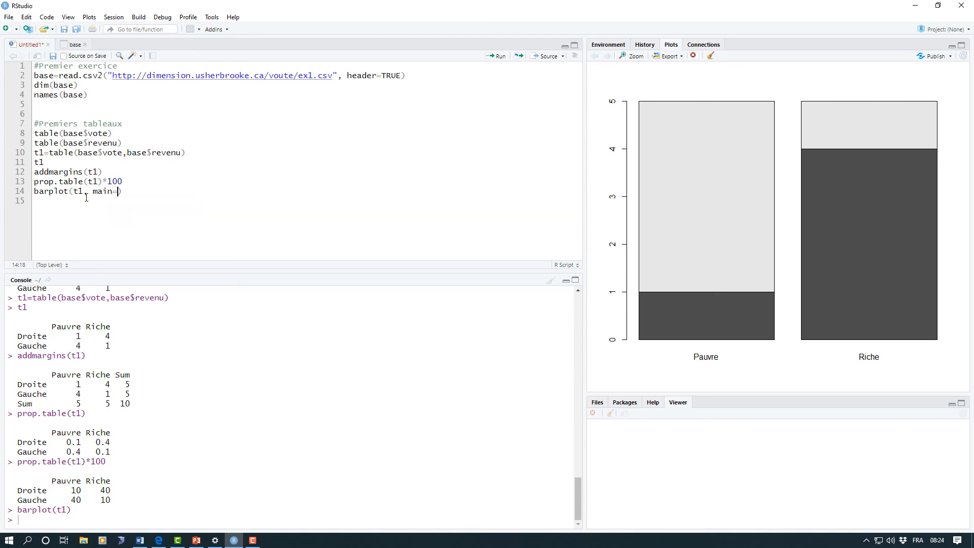
pyautogui.write('""')
pyautogui.write('V')
pyautogui.write('otes ')
pyautogui.write('selon la c')
pyautogui.write('lasse sociale')
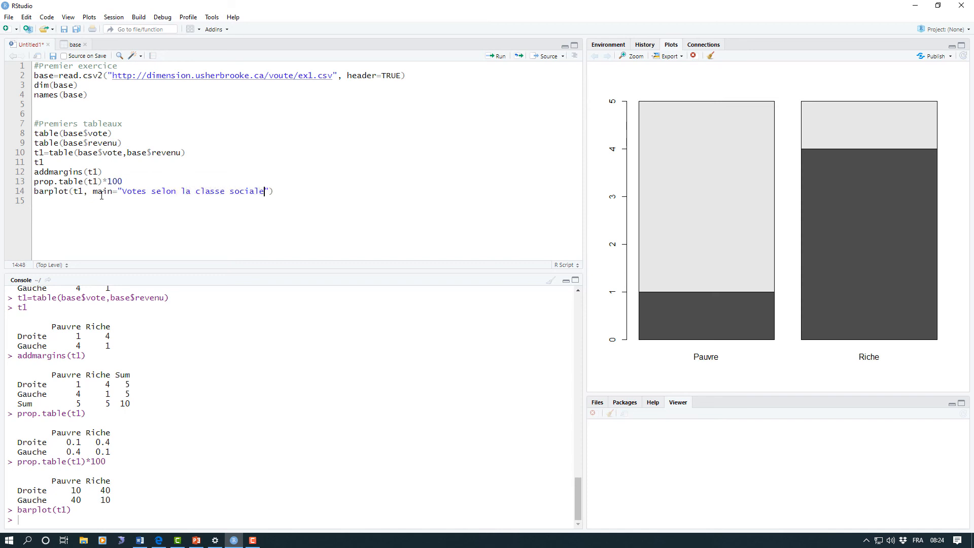
pyautogui.moveTo(289, 191); pyautogui.dragTo(20, 191)
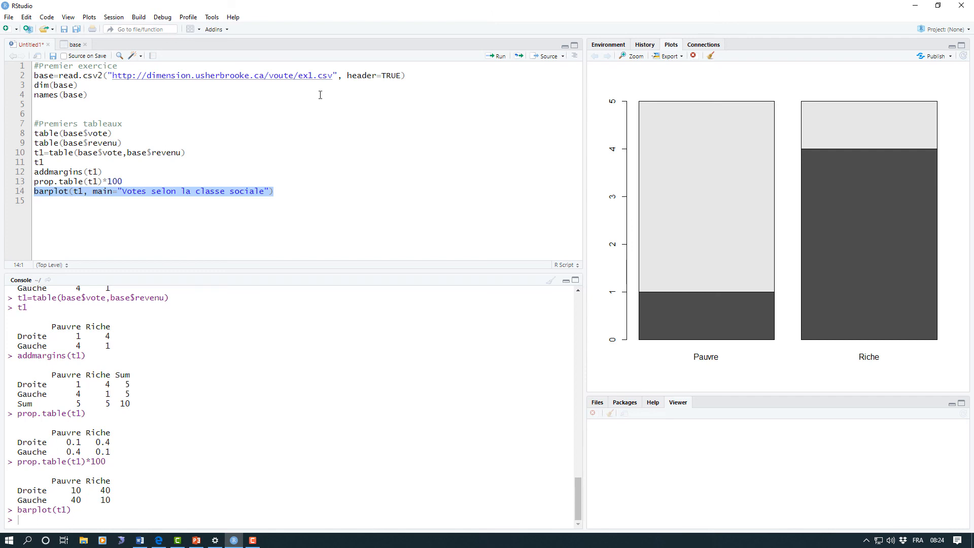
pyautogui.click(494, 56)
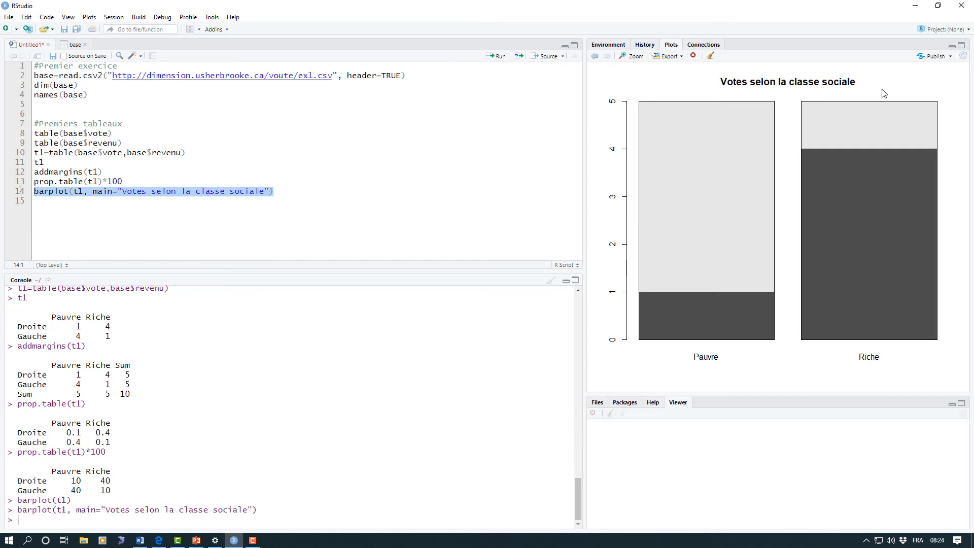
# Add the argument legend=TRUE to the barplot call and run it to show a legend
pyautogui.click(270, 192)
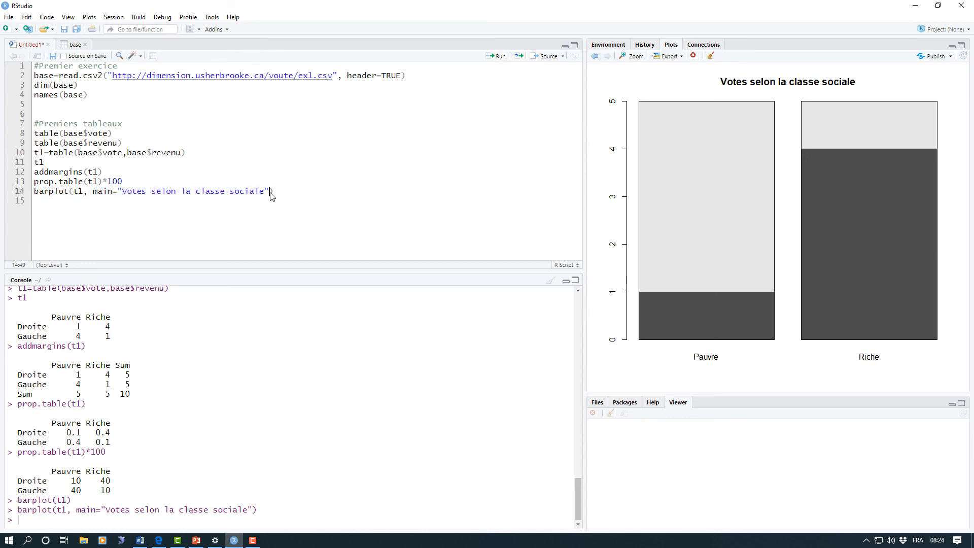
pyautogui.write(', lge')
pyautogui.press('BackSpace')
pyautogui.press('BackSpace')
pyautogui.press('BackSpace')
pyautogui.write('legend=TRUE')
pyautogui.moveTo(345, 195); pyautogui.dragTo(1, 196)
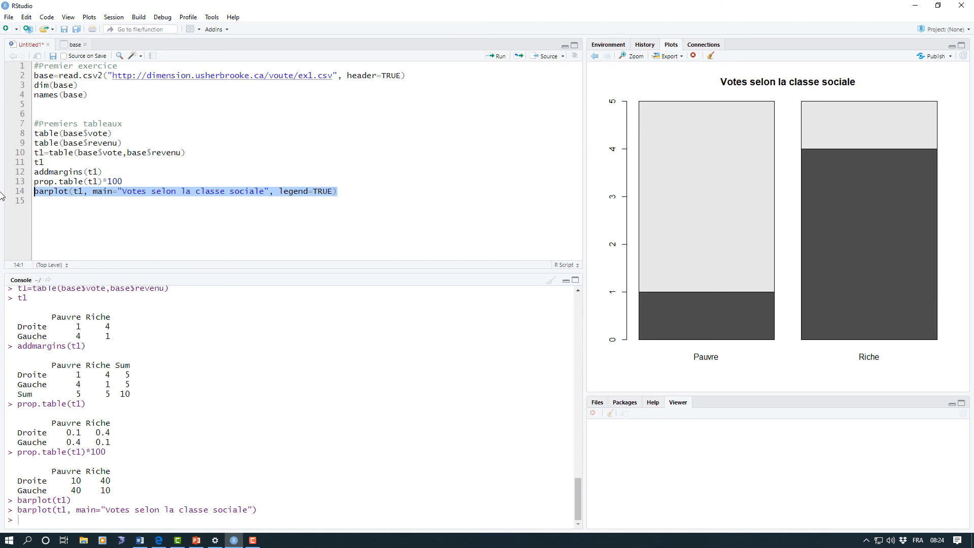
pyautogui.click(496, 56)
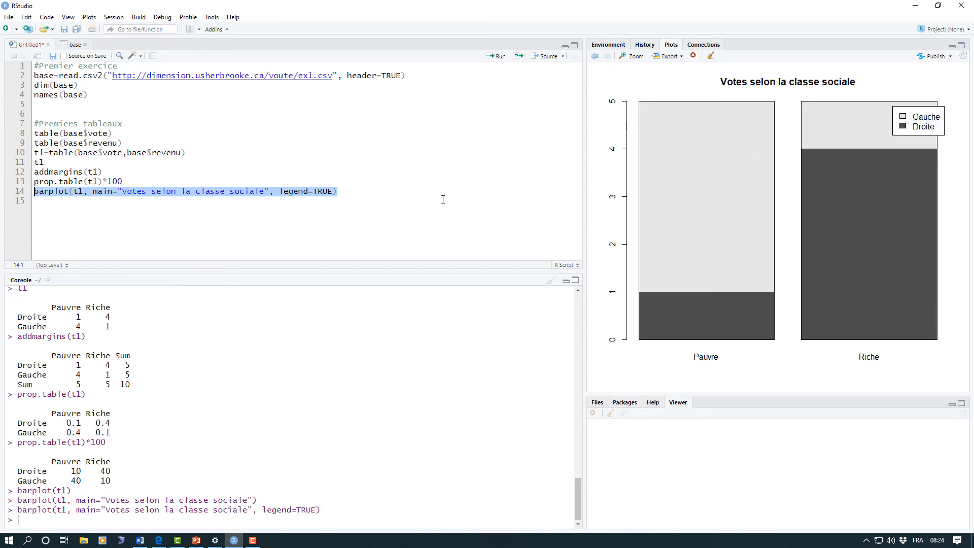
# Add the argument beside=TRUE to the barplot call and run it to draw the bars side by side
pyautogui.click(334, 192)
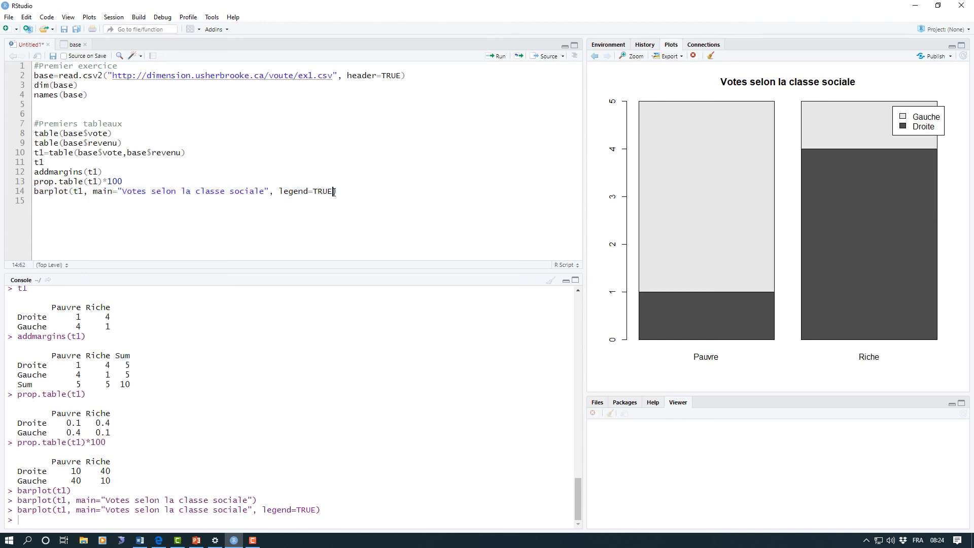
pyautogui.write(',')
pyautogui.write('bedisd')
pyautogui.press('BackSpace')
pyautogui.press('BackSpace')
pyautogui.press('BackSpace')
pyautogui.press('BackSpace')
pyautogui.write('side=TRUE')
pyautogui.moveTo(420, 192); pyautogui.dragTo(35, 191)
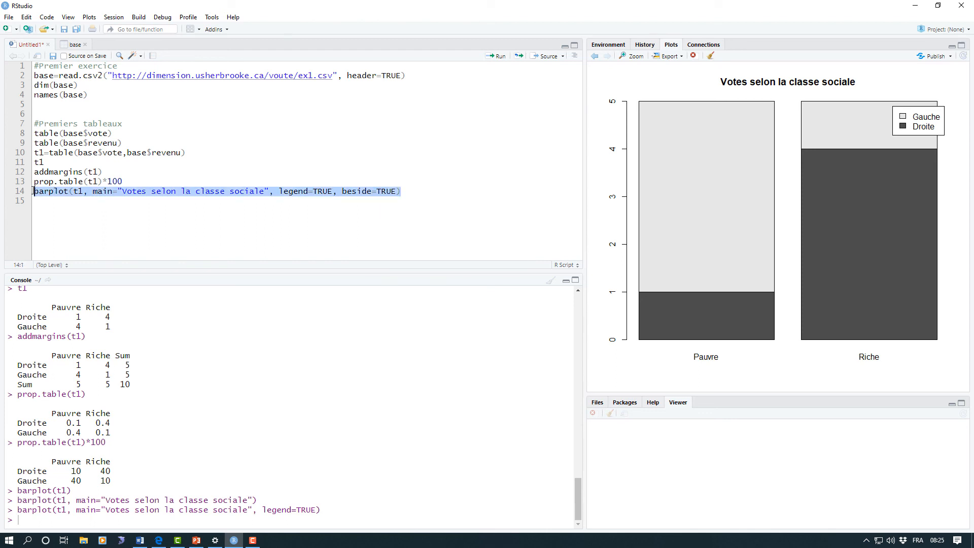
pyautogui.click(499, 56)
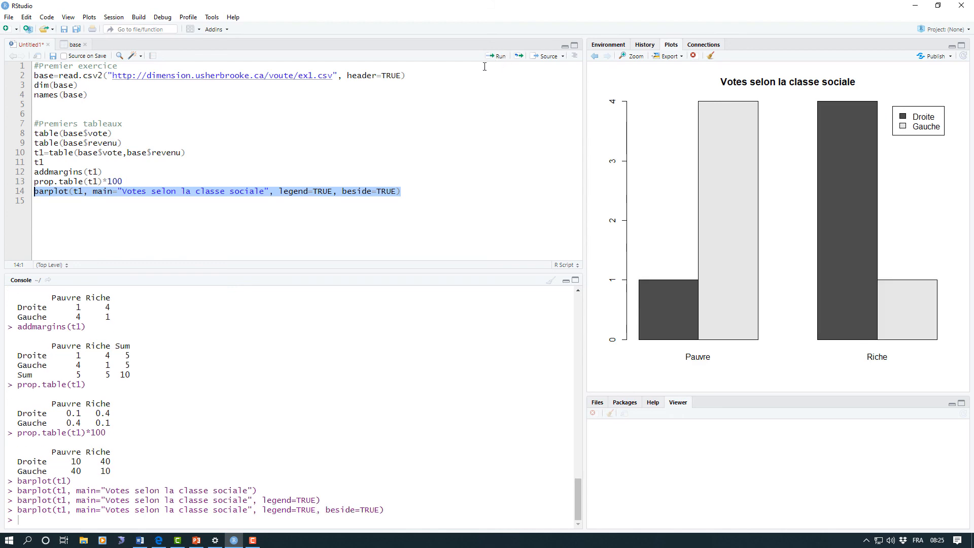